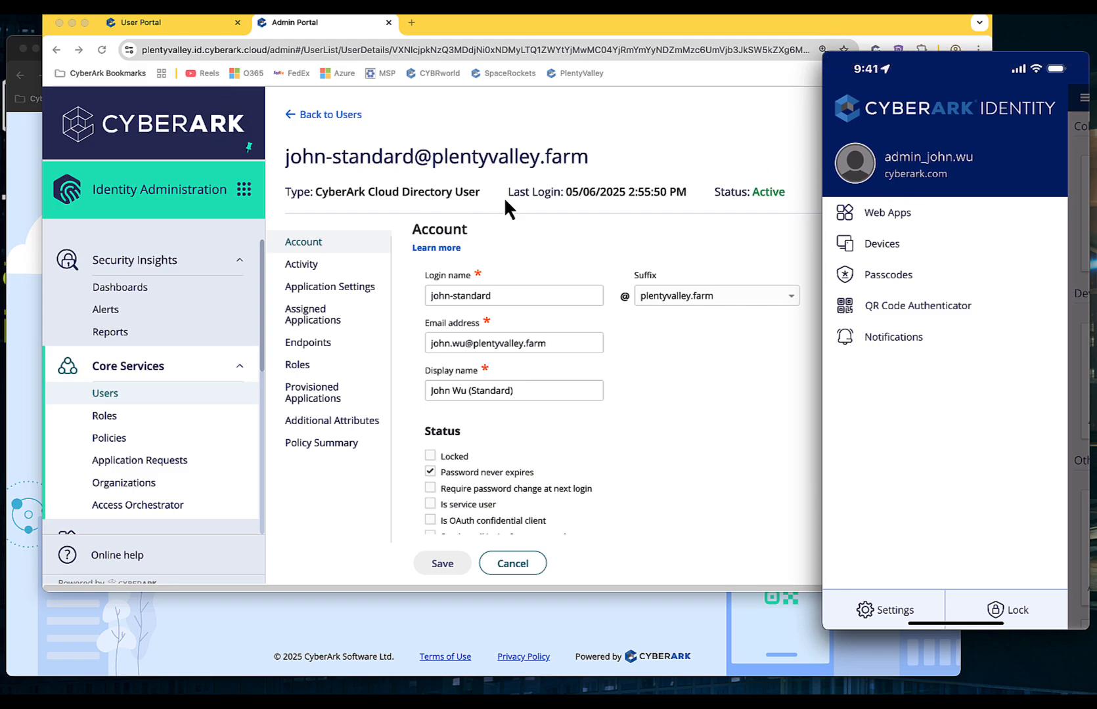
Step: Switch to the Admin Portal window showing the standard test user's details page
left_click(335, 133)
Step: Search the Users list for 'stand' and open the standard user's account details
left_click(332, 115)
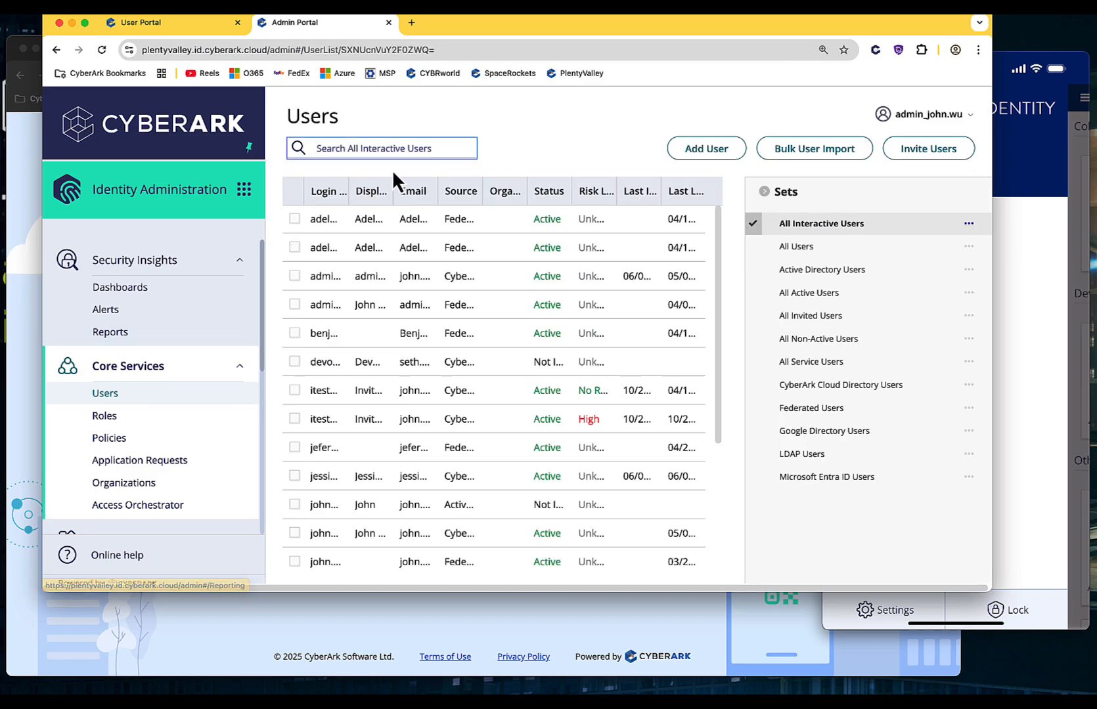
type("stand")
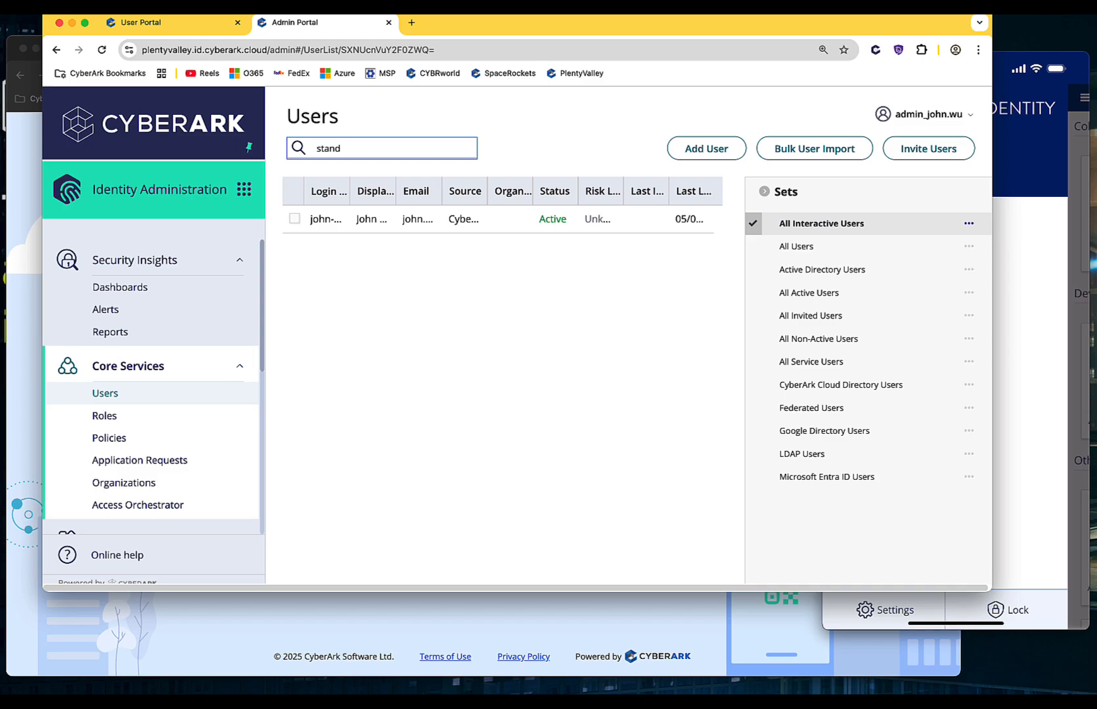
left_click(328, 227)
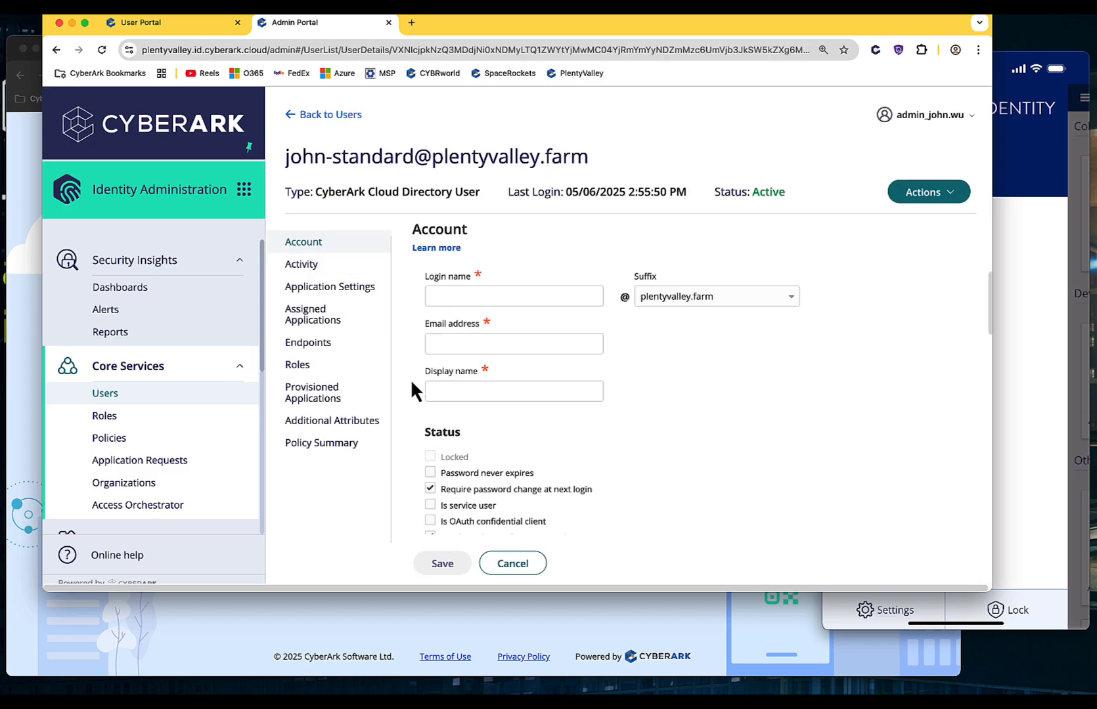
Step: Tick Redirect multi factor authentication under Notifications, then bring up the User Portal sign-in
scroll(540, 372, "down", 10)
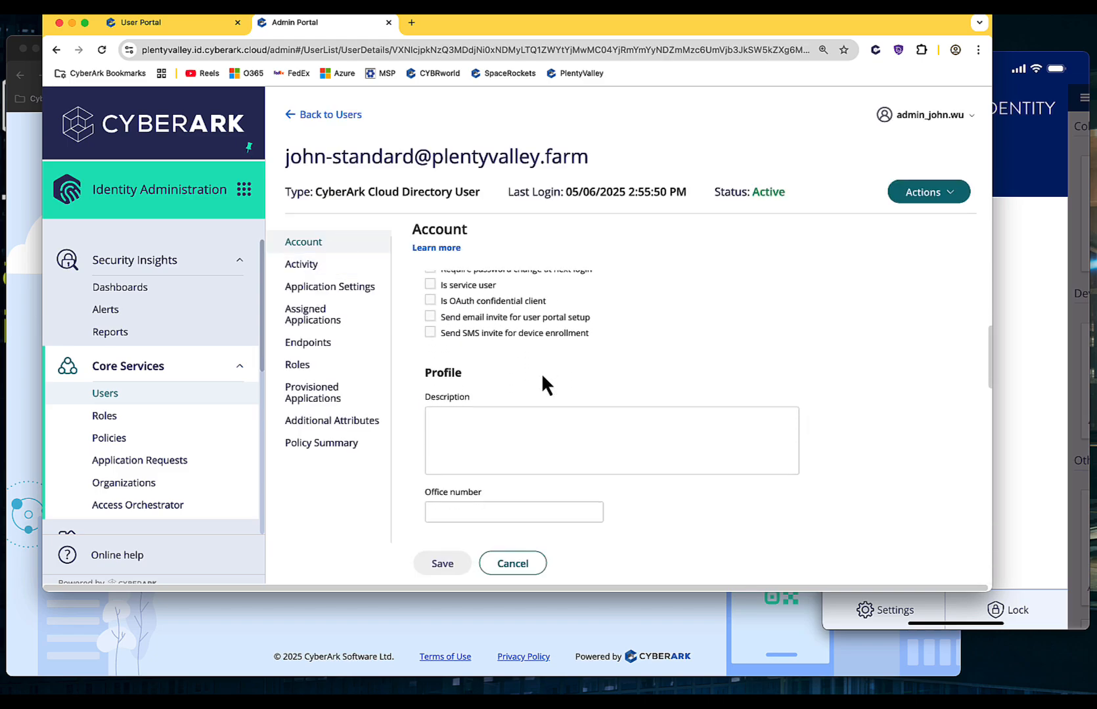
scroll(544, 381, "down", 5)
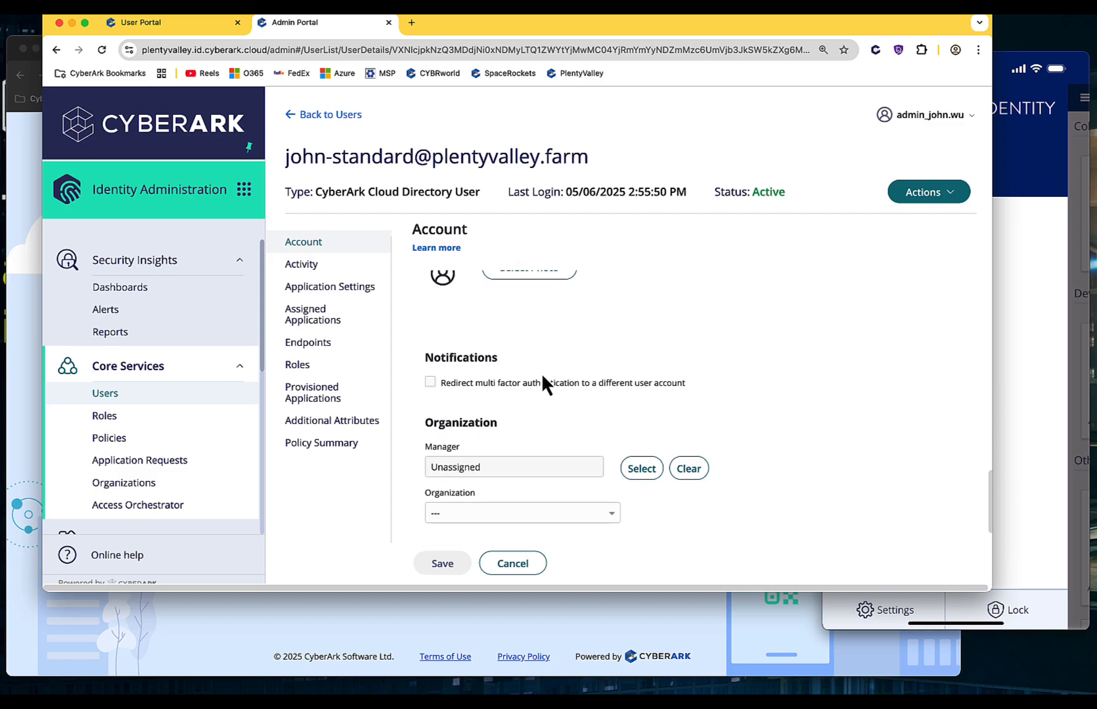
left_click(430, 382)
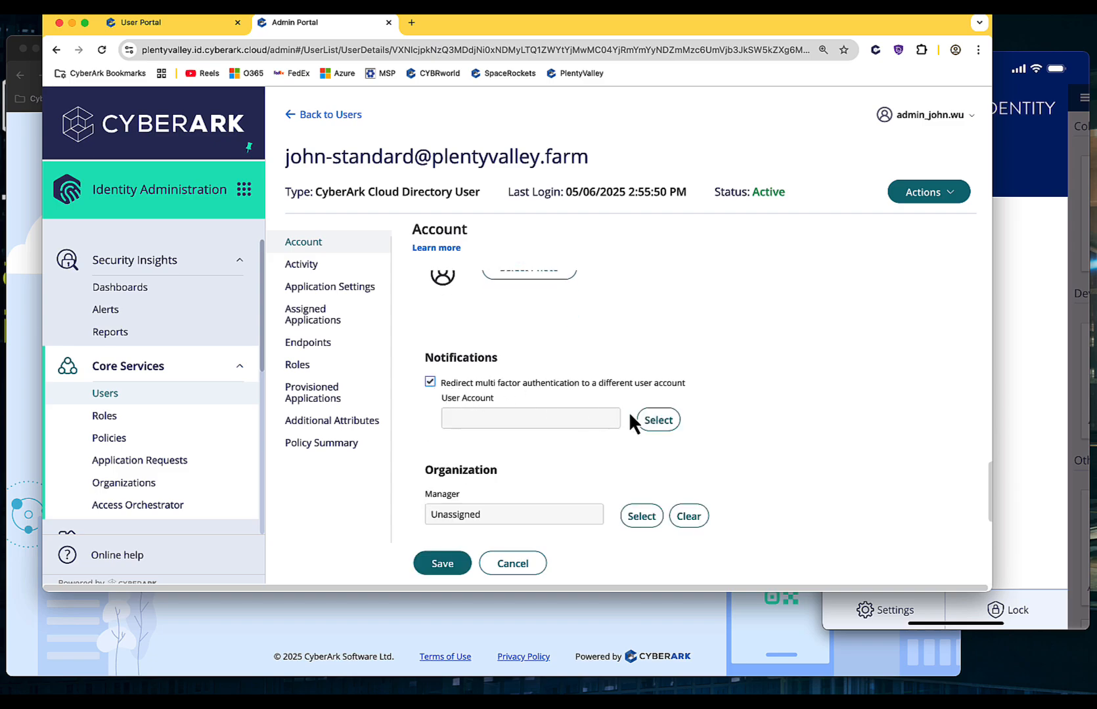
left_click(559, 625)
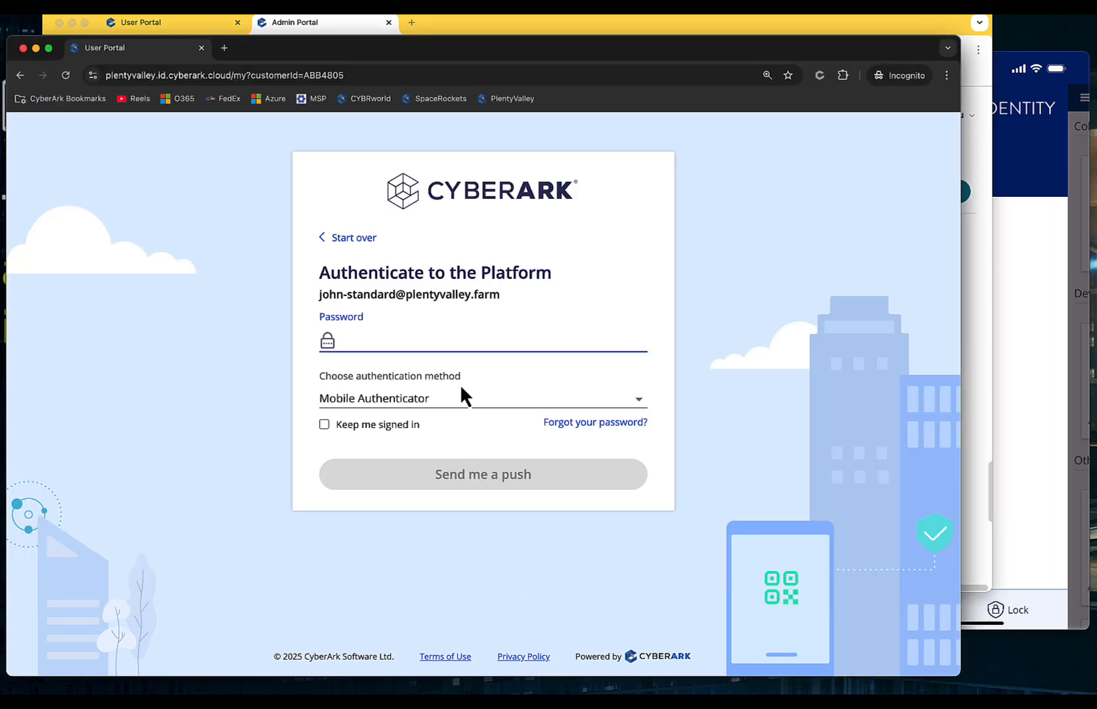
Step: Restart the sign-in, confirm only Email and Text Message methods appear, then return to Admin Portal
left_click(349, 239)
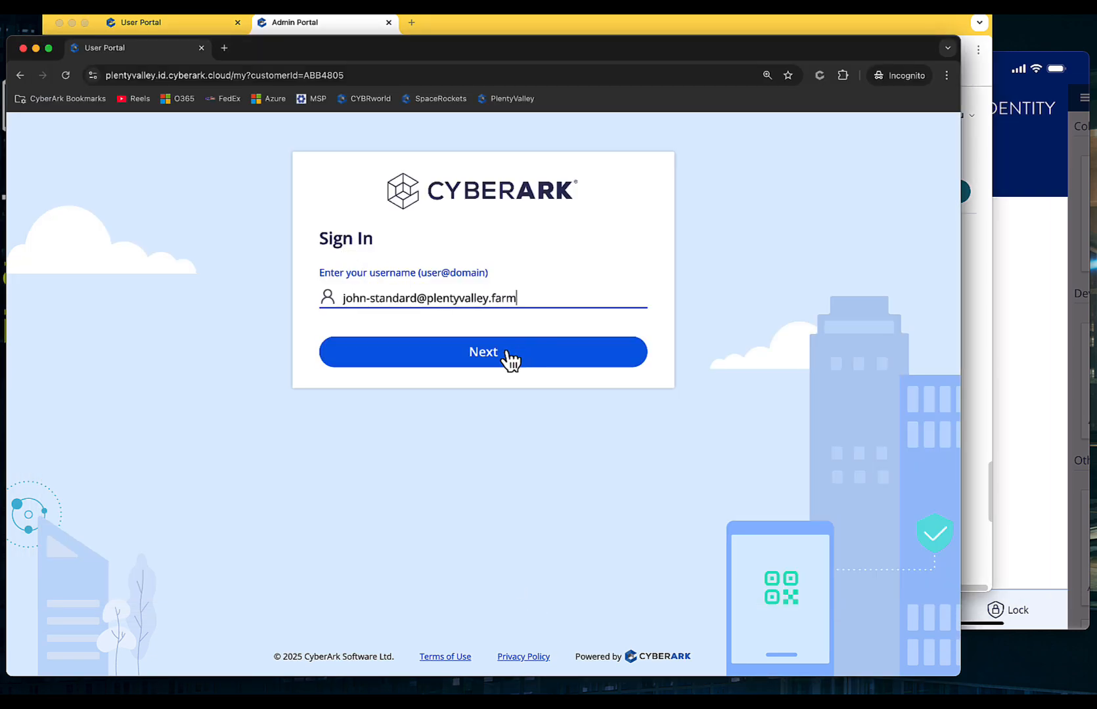
left_click(476, 358)
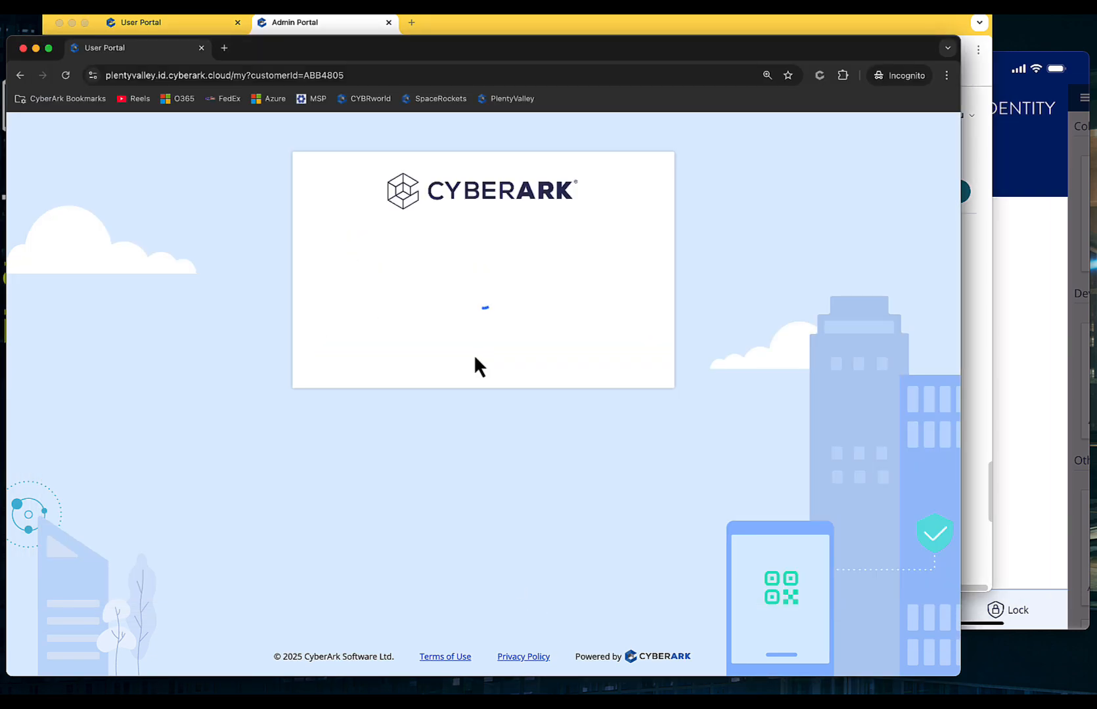
left_click(483, 402)
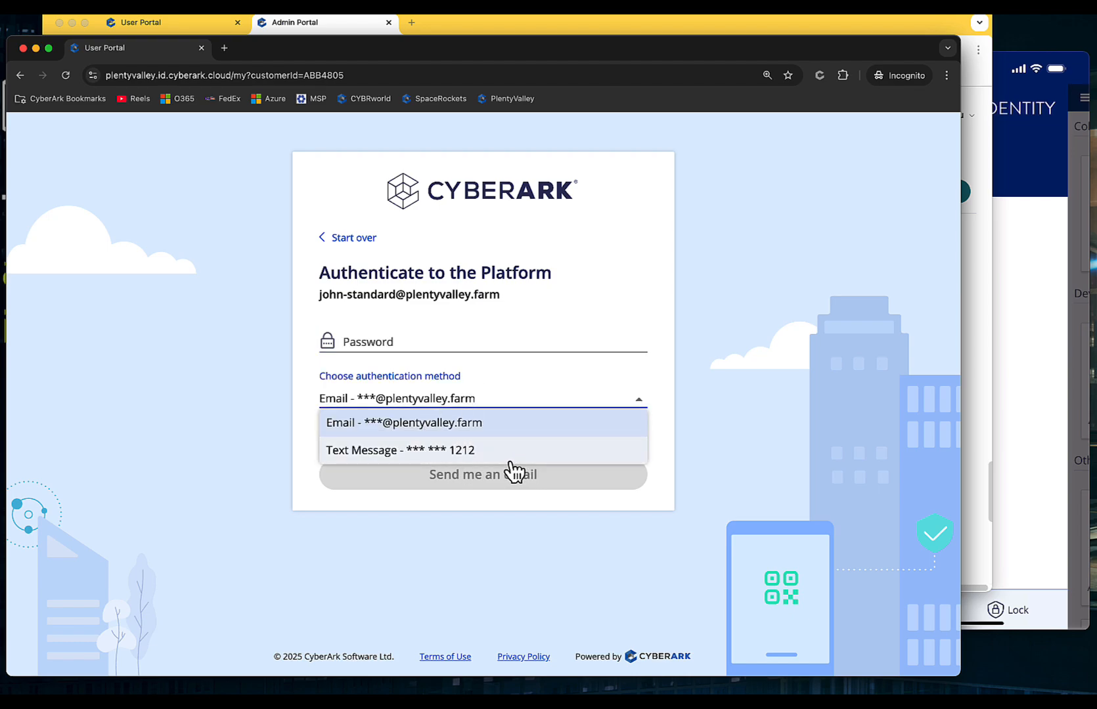
left_click(269, 431)
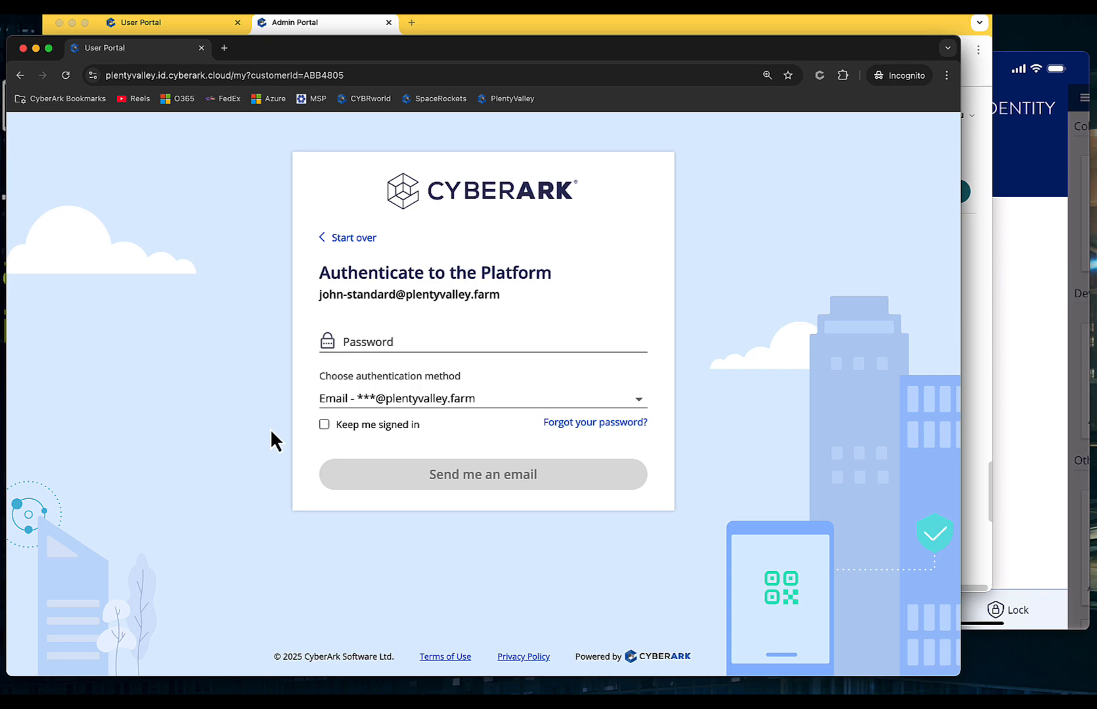
left_click(326, 24)
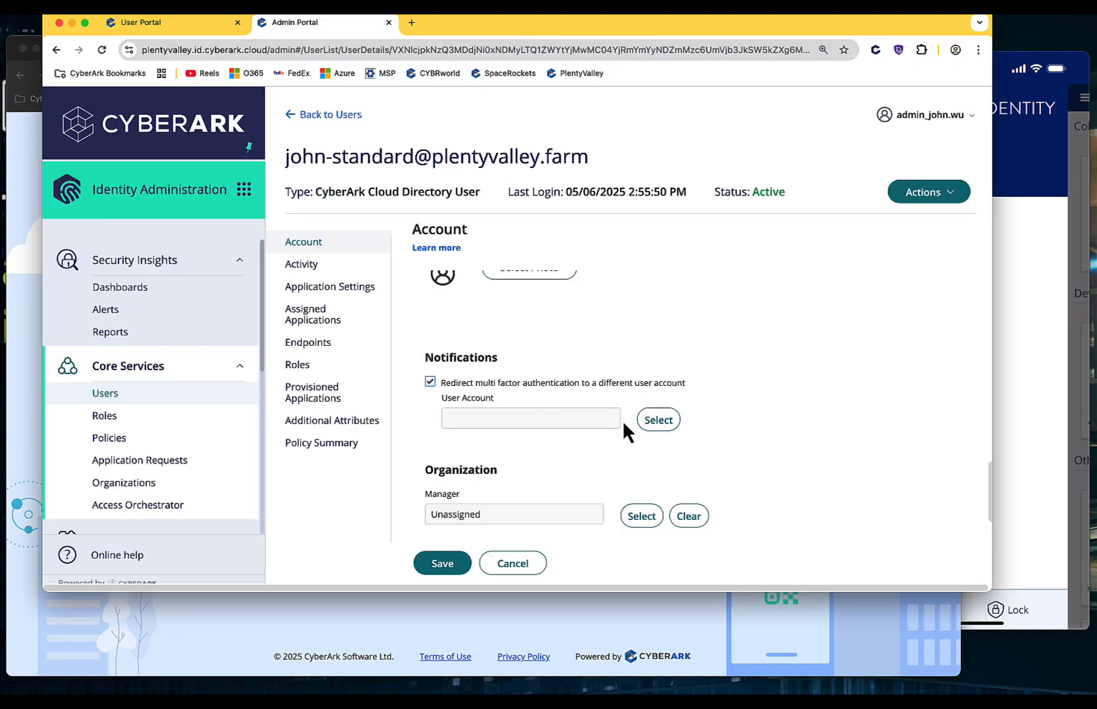
Step: Search 'admin' and pick the admin account as the MFA redirect user
left_click(659, 421)
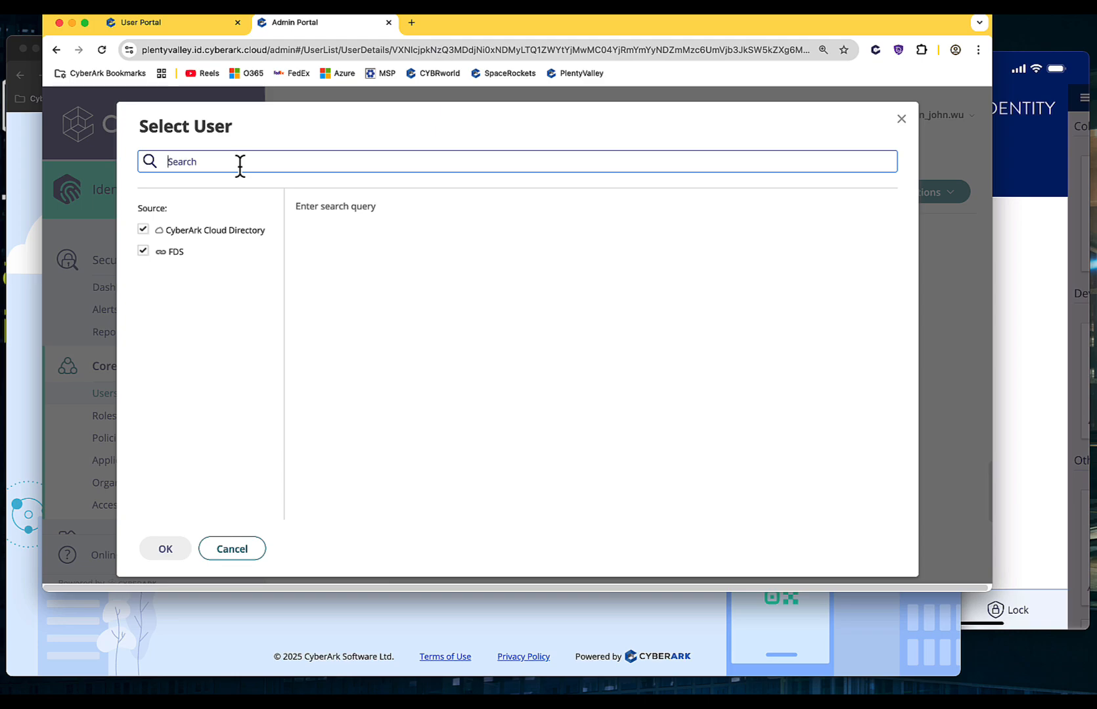
type("admin")
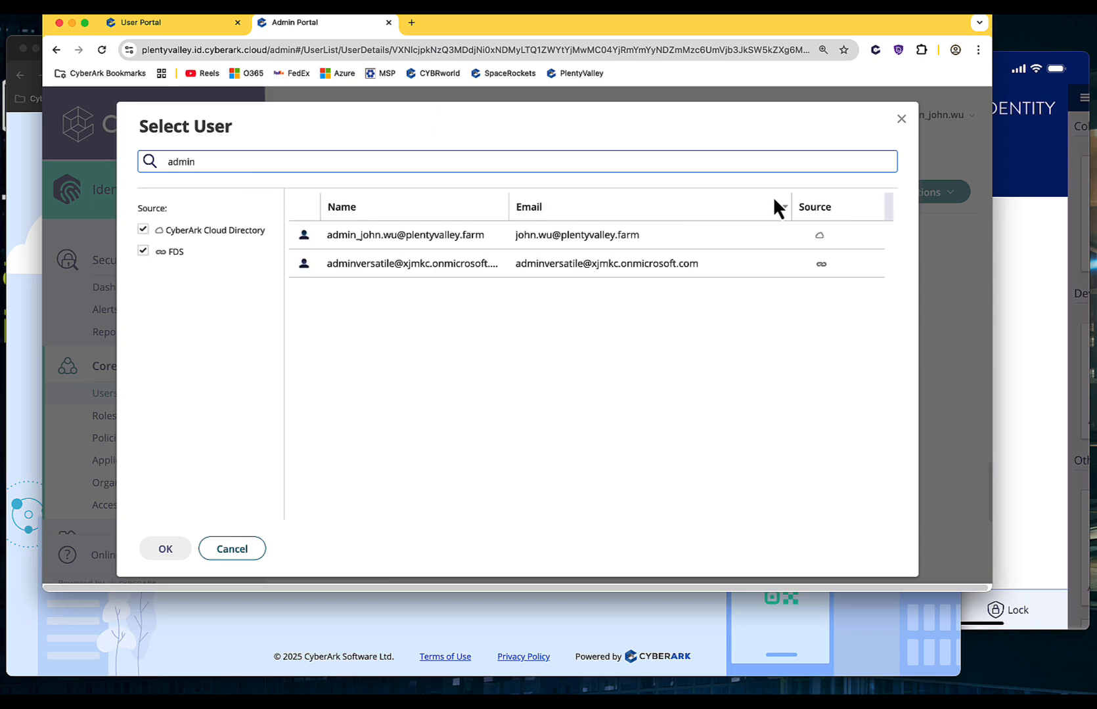
left_click(1020, 232)
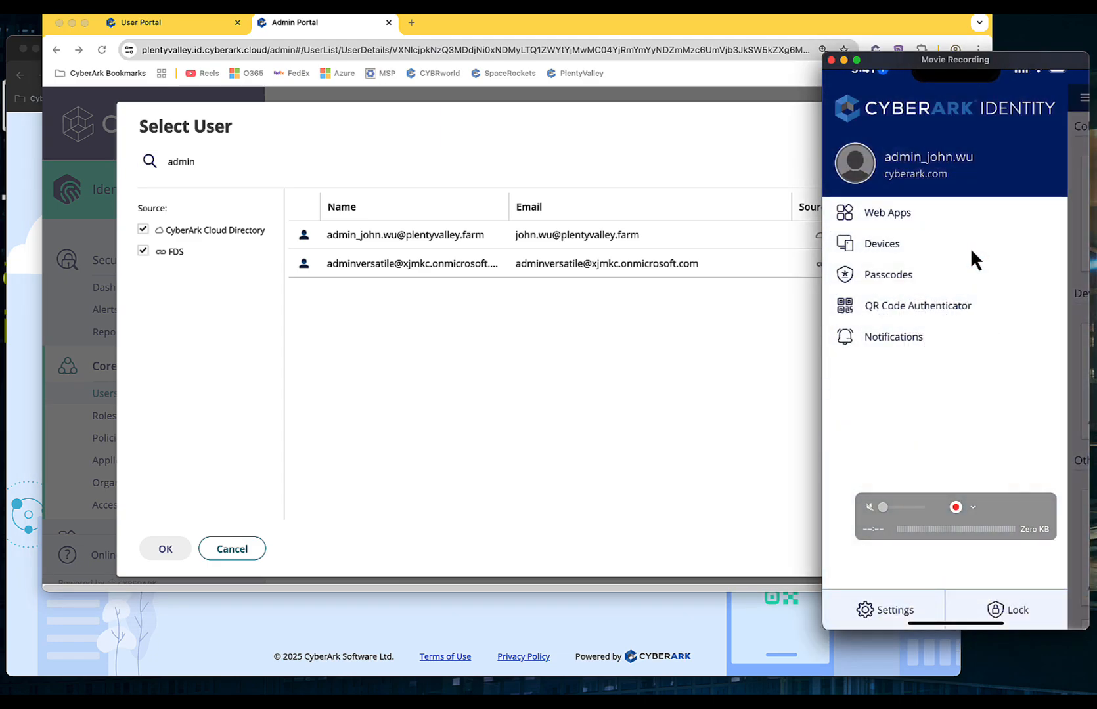
left_click(475, 374)
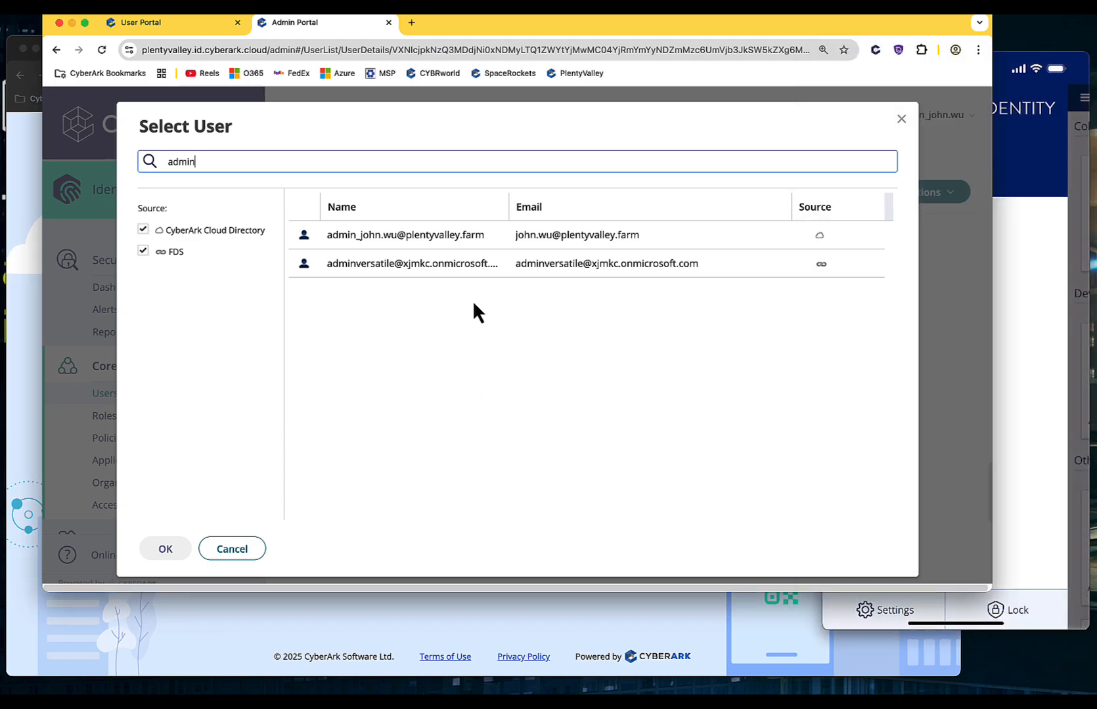
left_click(371, 238)
Step: Confirm the admin redirect account and save the standard user's profile
left_click(186, 558)
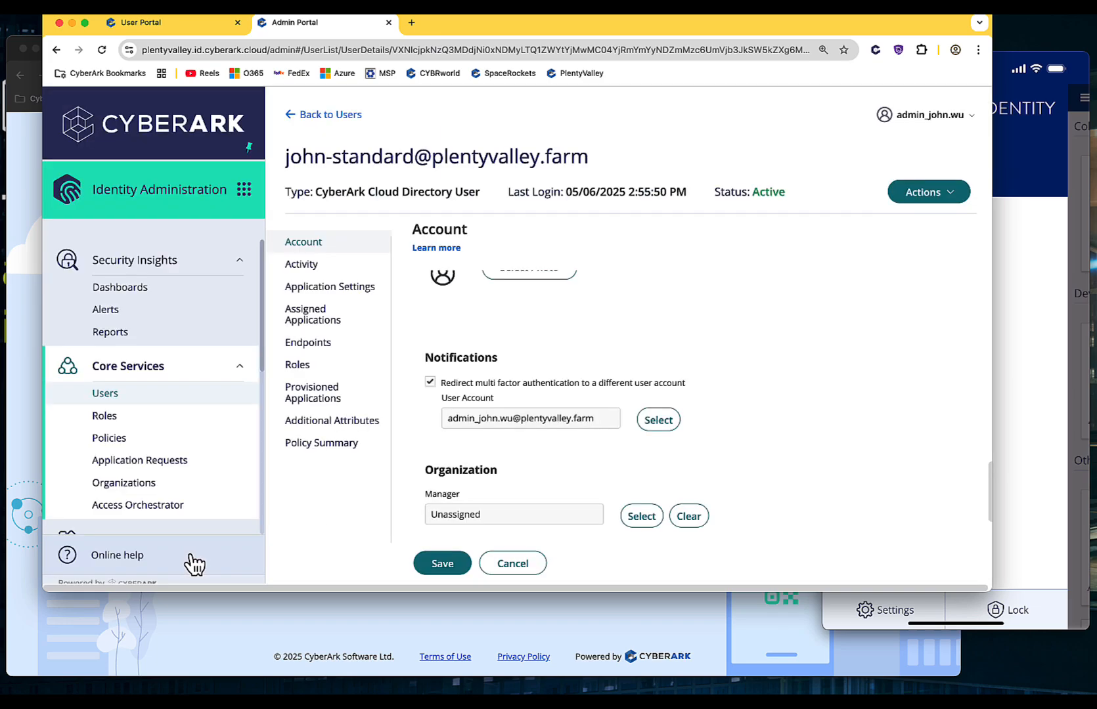
left_click(450, 568)
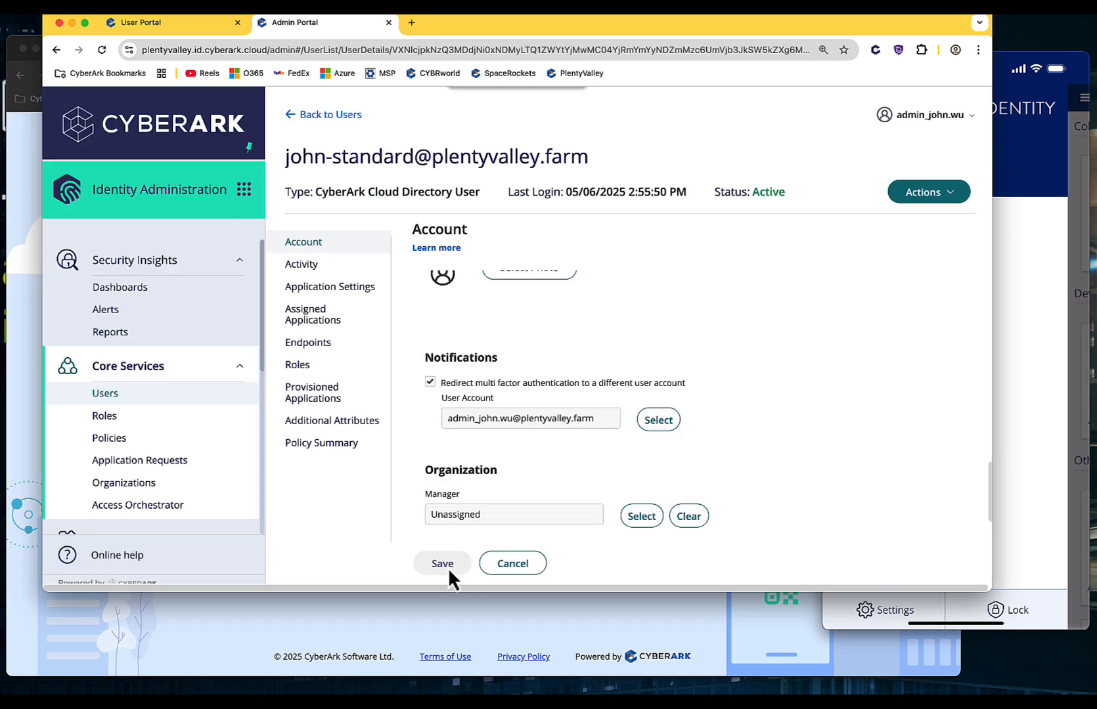
left_click(481, 618)
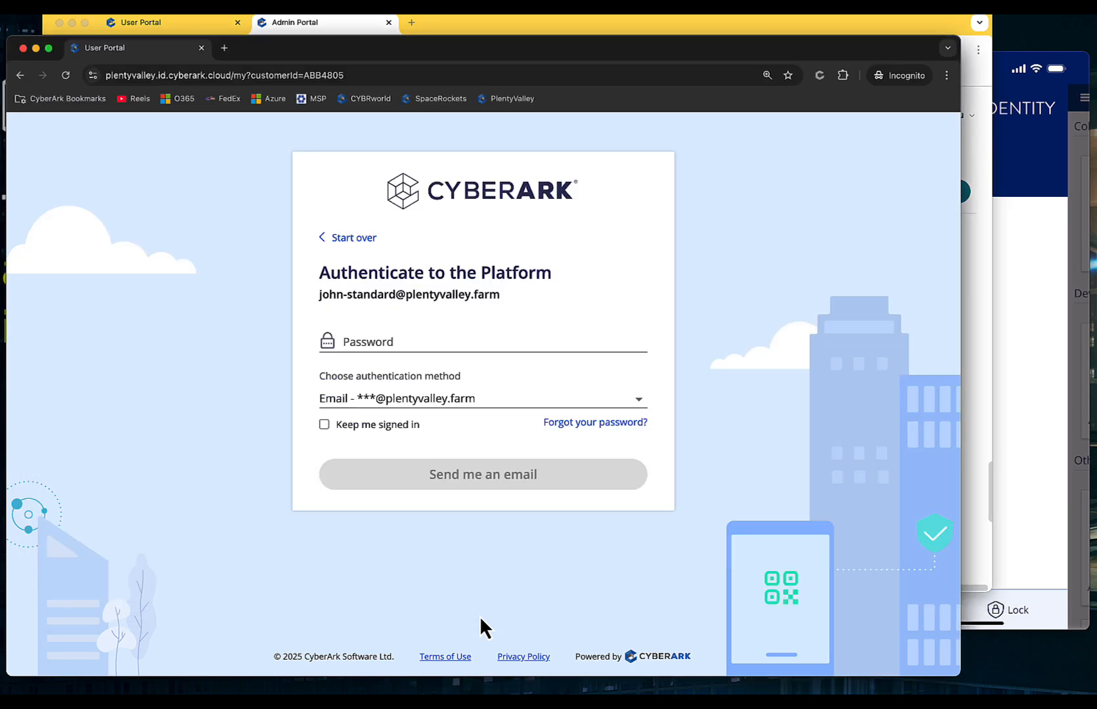
Step: Restart sign-in, choose Mobile Authenticator, enter the user's password, and request a push
left_click(339, 239)
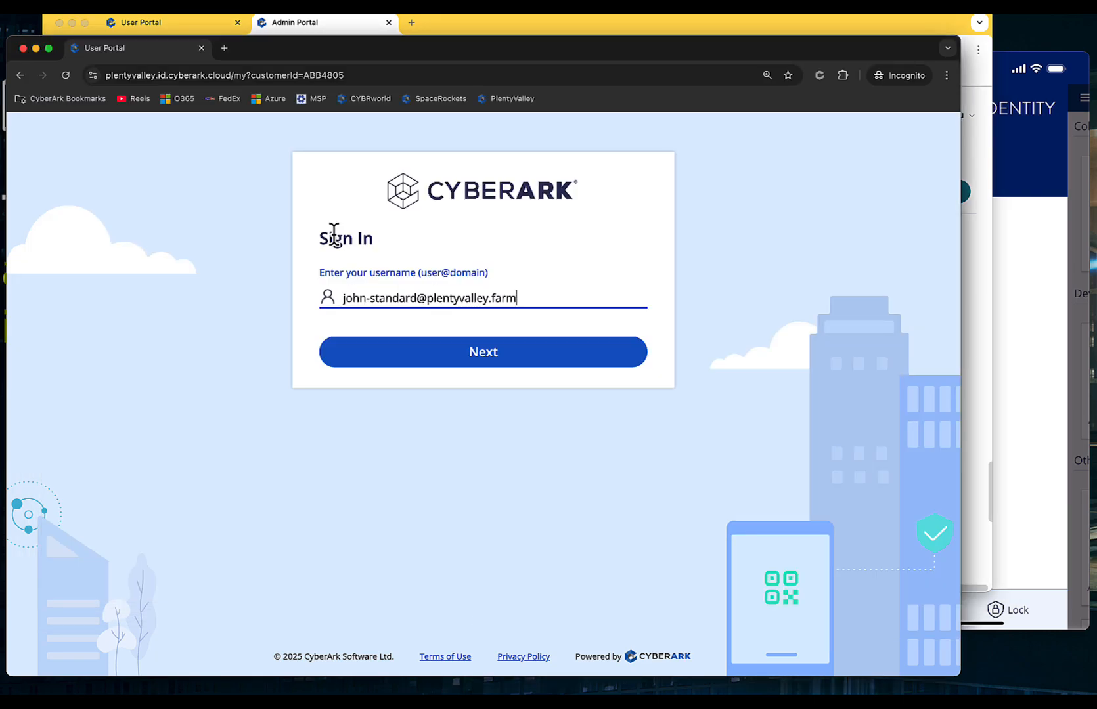
left_click(465, 357)
left_click(394, 401)
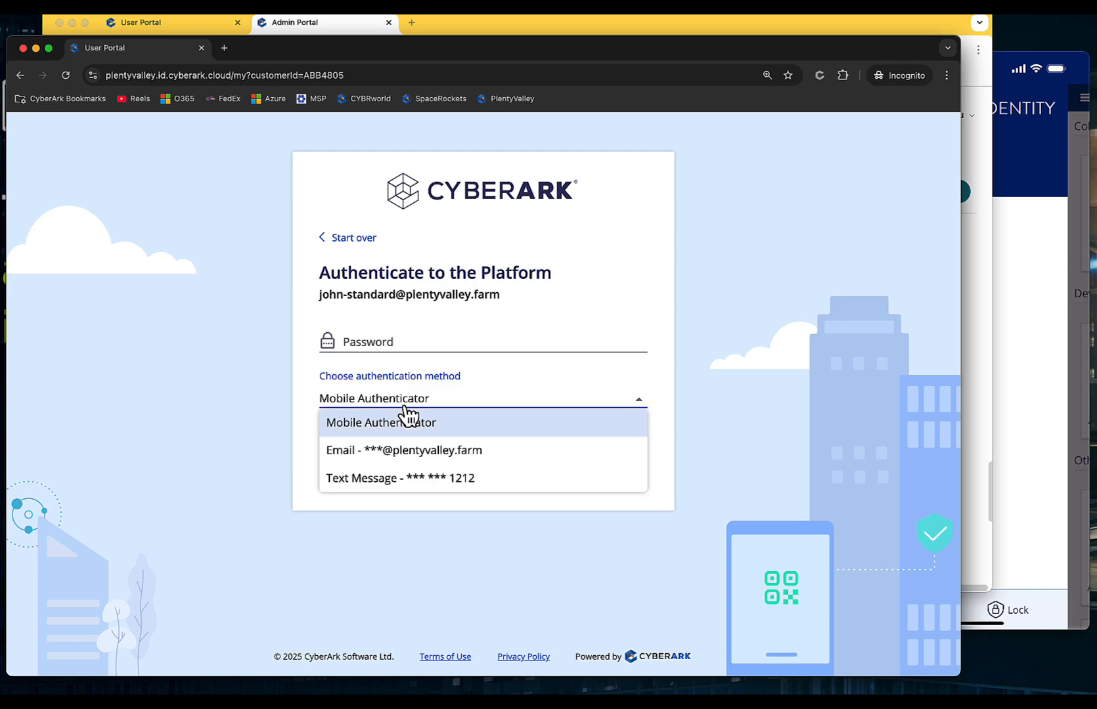
left_click(392, 341)
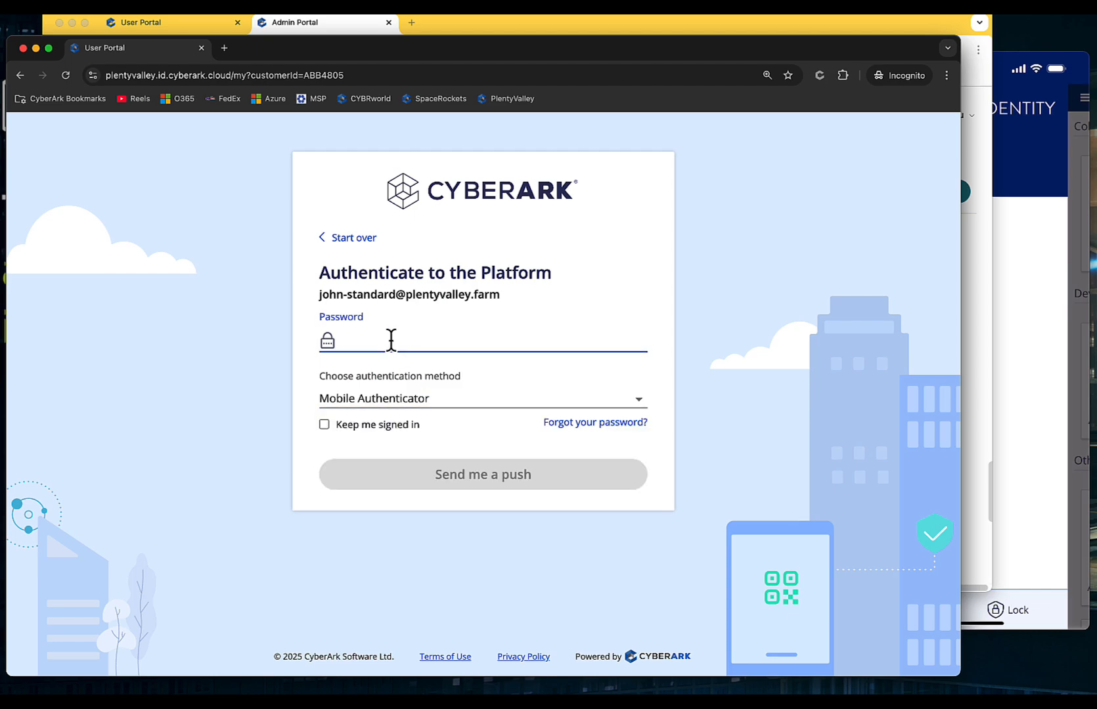
type("********")
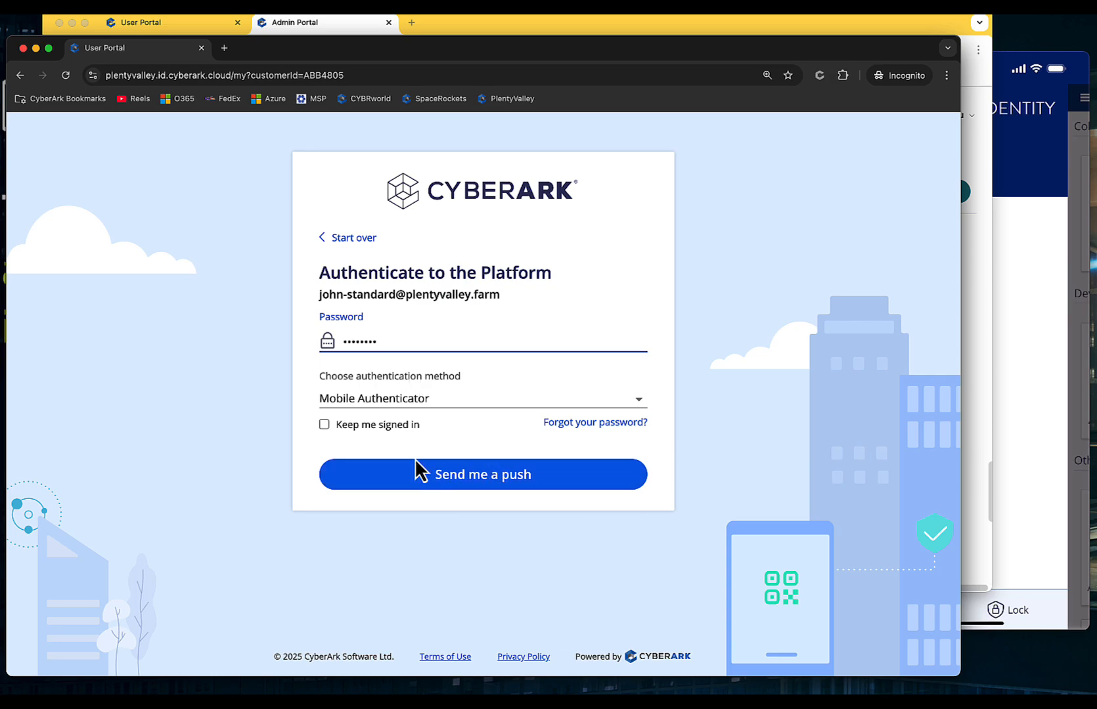
left_click(483, 483)
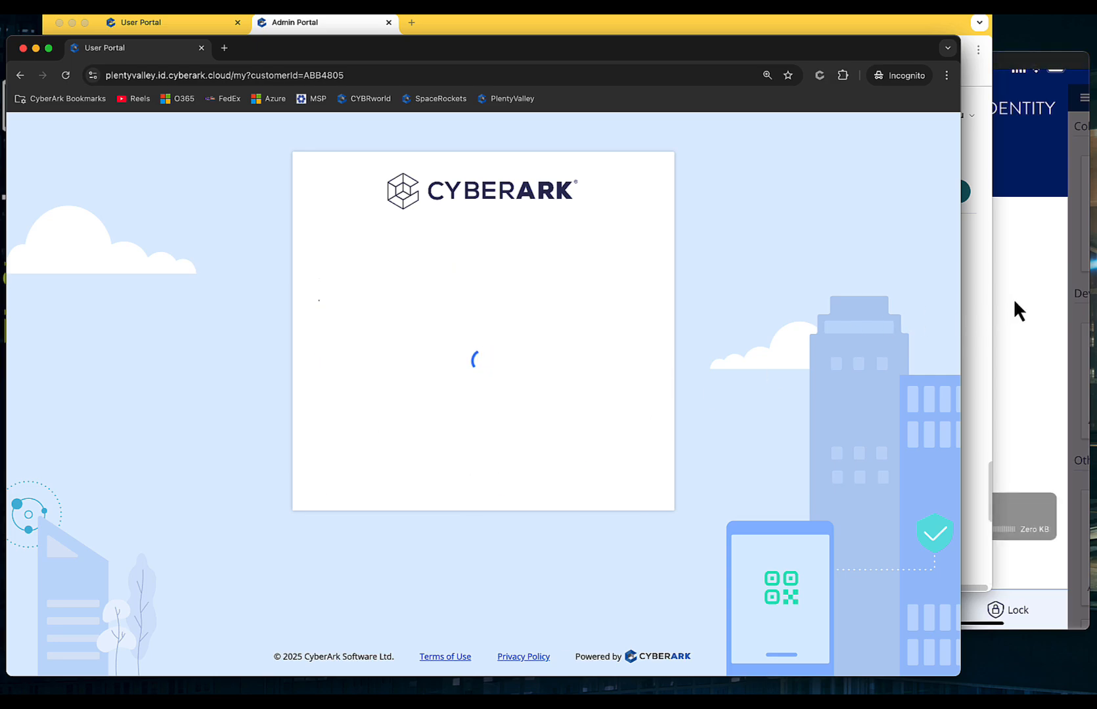
Step: Bring up the phone's authenticator app to receive the Approve Sign-in push numbered 62
left_click(1020, 274)
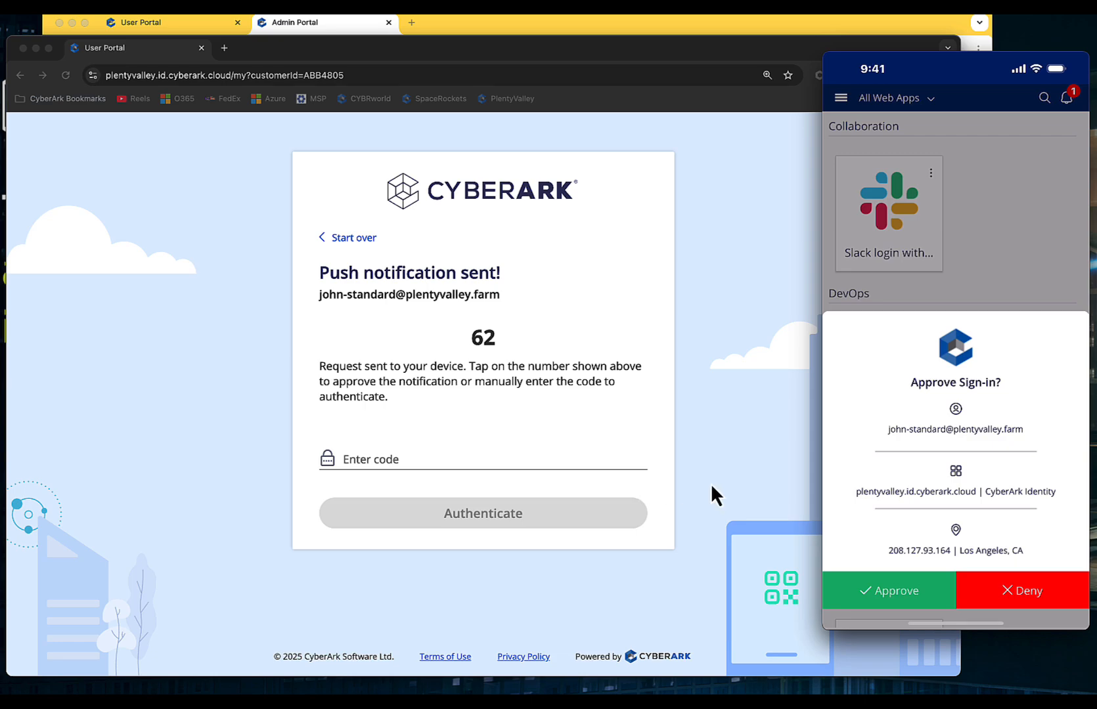
Step: Approve the push on the phone, close the User Portal Welcome guide, and return to Admin Portal
left_click(864, 570)
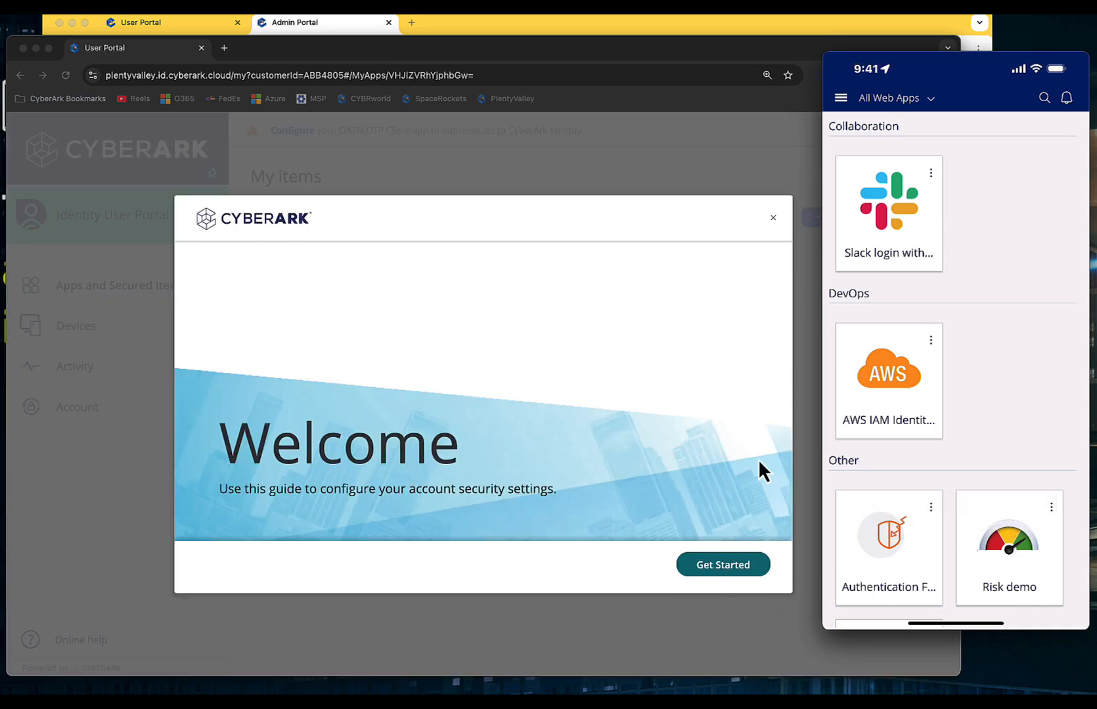
left_click(749, 178)
left_click(773, 221)
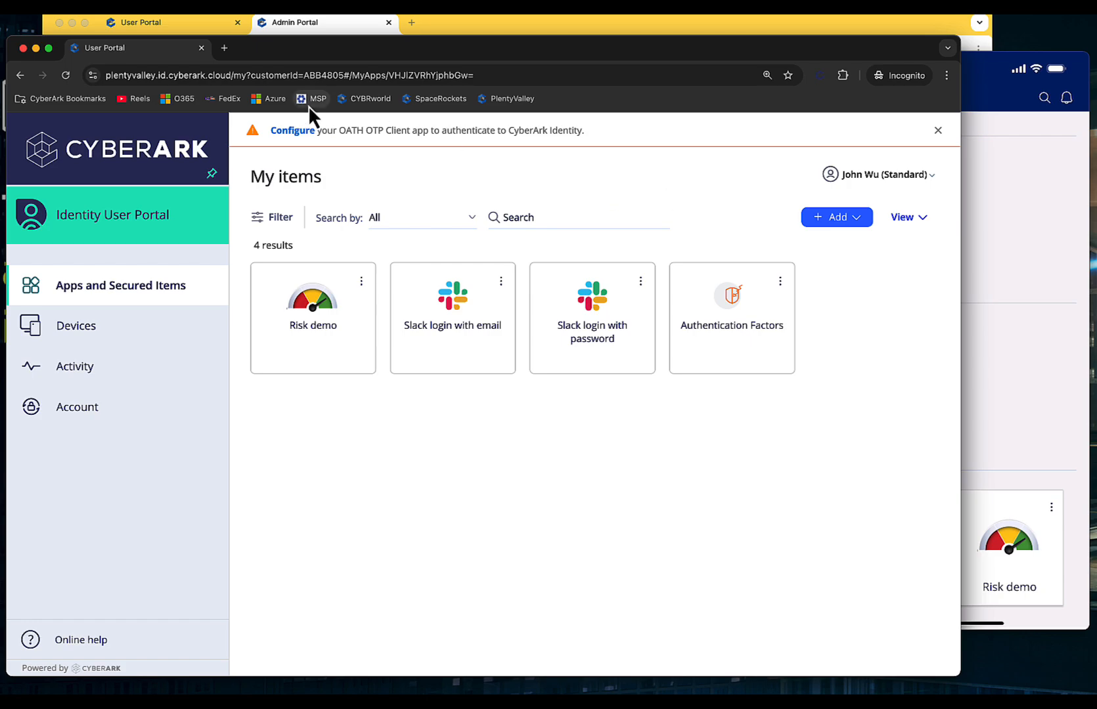
left_click(304, 26)
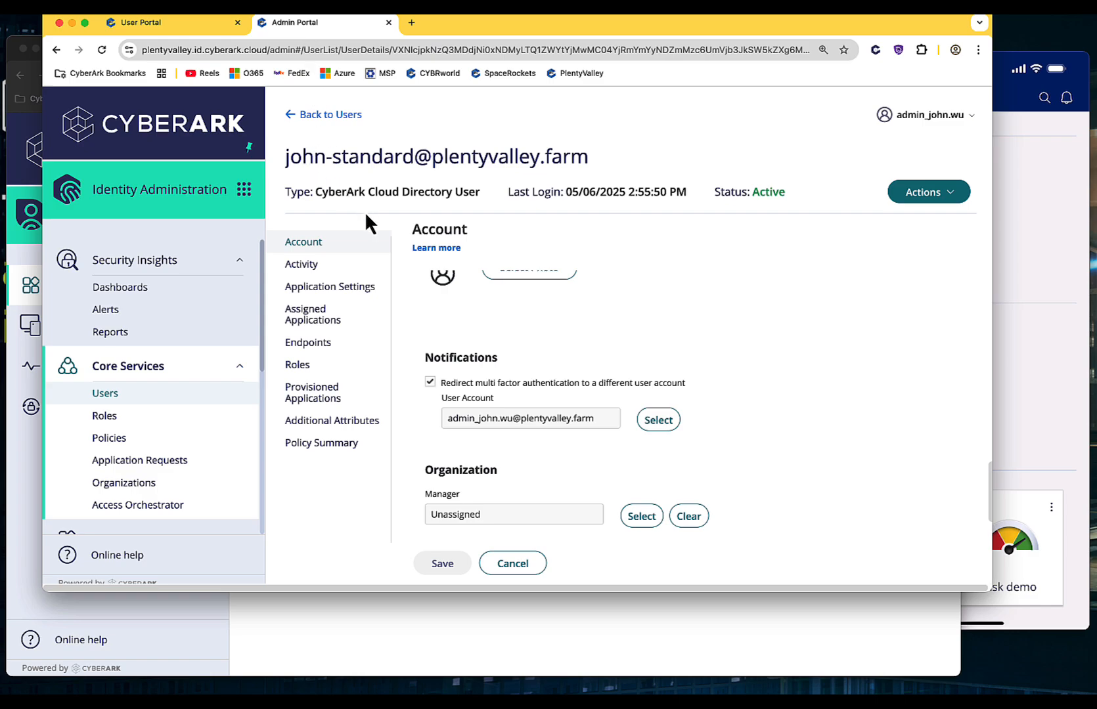
Step: Switch to the User Portal's My items page listing 6 apps, including AWS IAM Identity Center
scroll(520, 364, "down", 2)
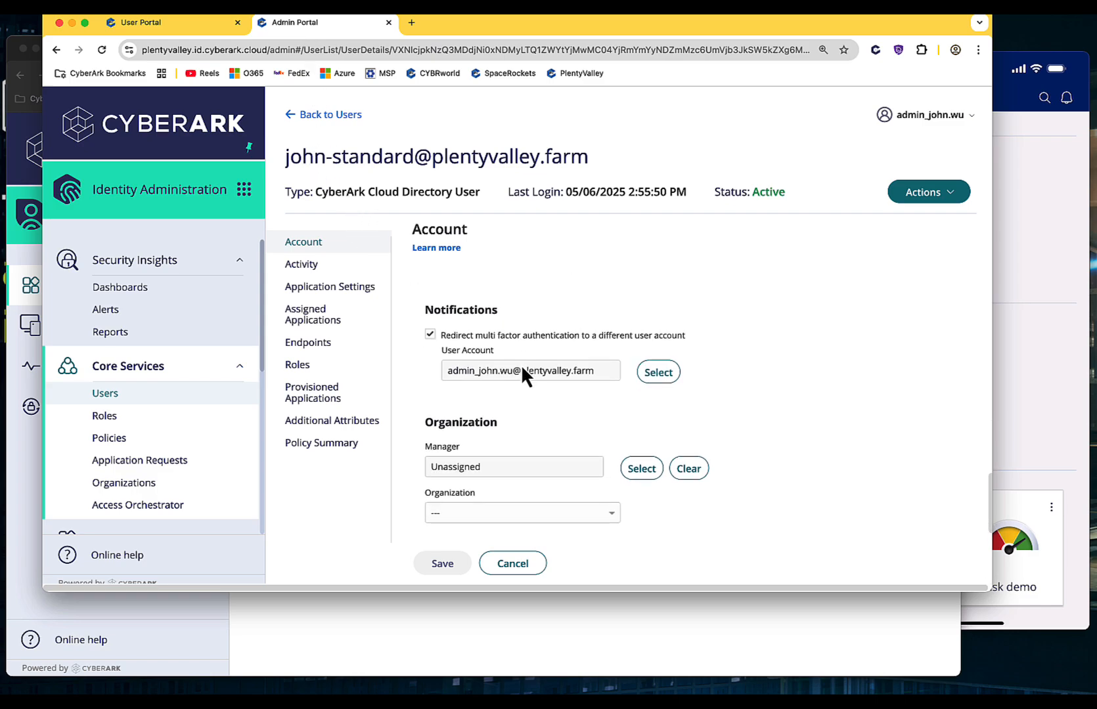
left_click(185, 24)
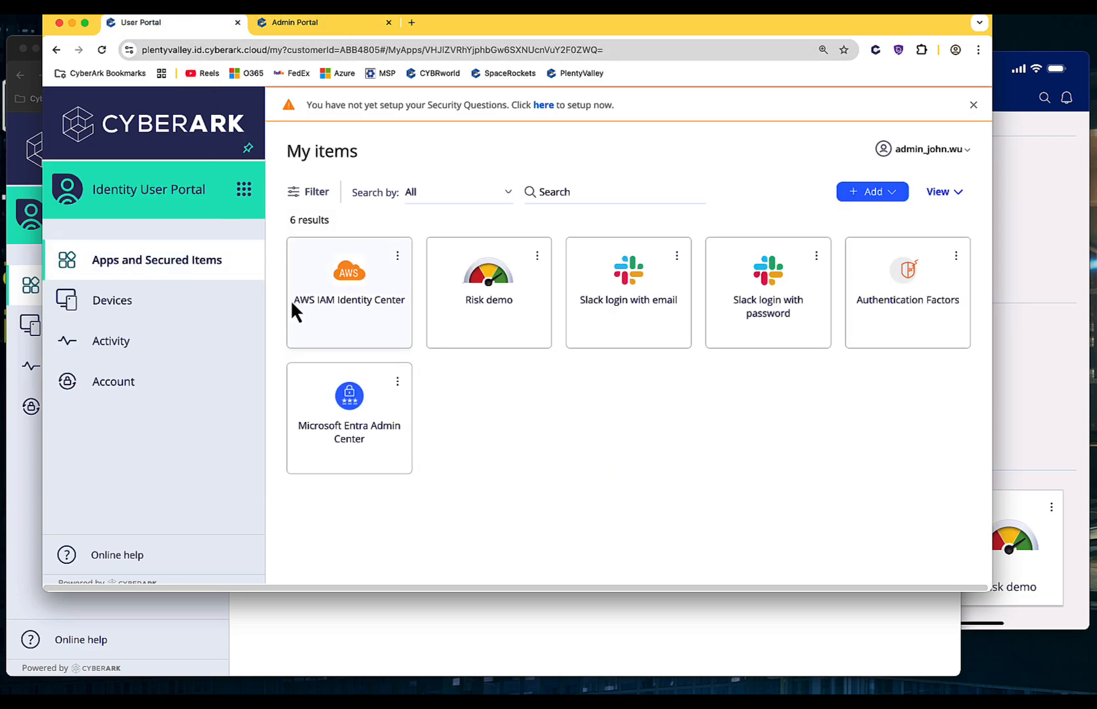
Step: Open Account > Personal Profile in the User Portal, briefly checking the Admin Portal tab
left_click(197, 384)
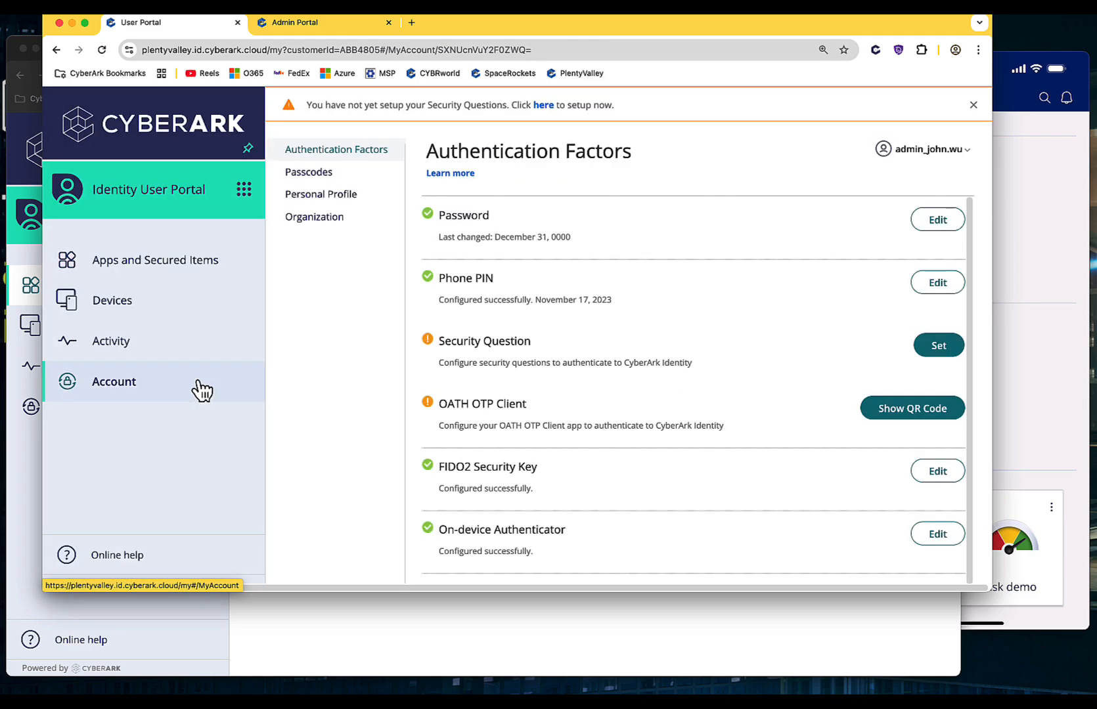
left_click(343, 195)
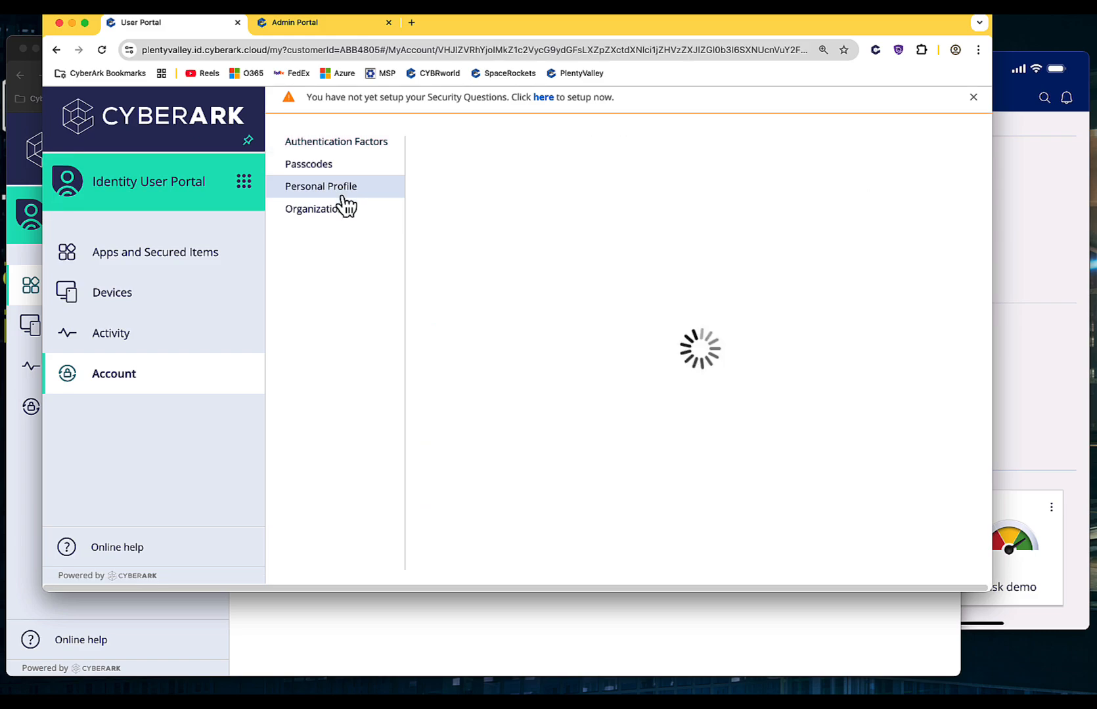
scroll(581, 312, "down", 4)
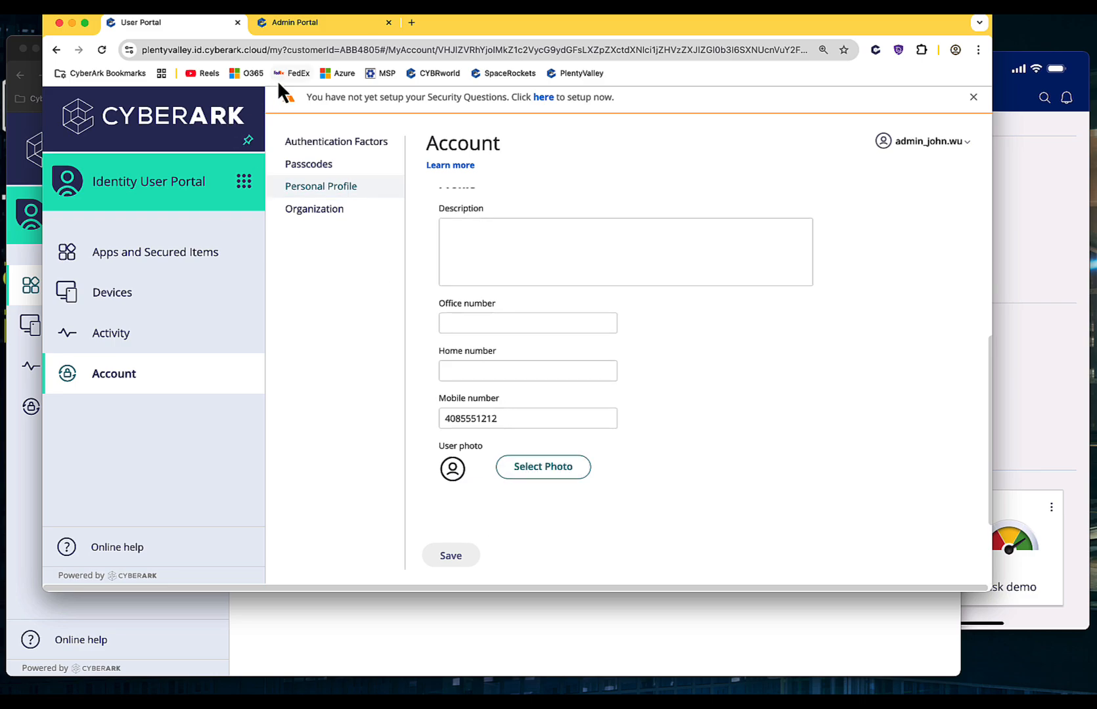
left_click(296, 26)
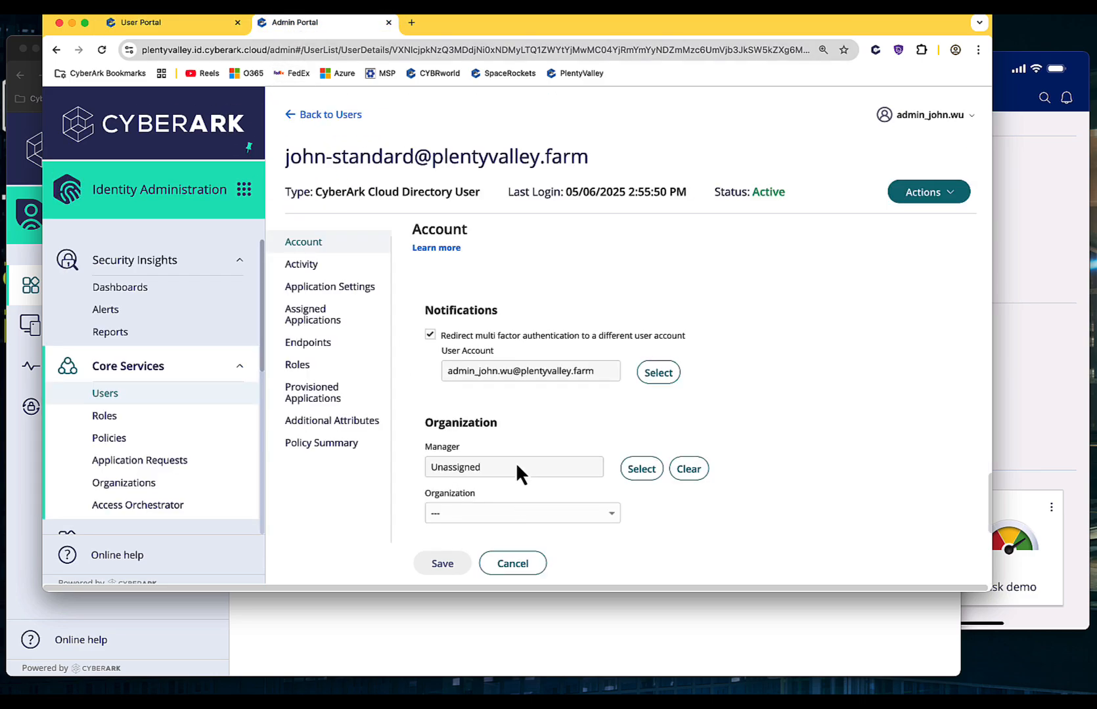
scroll(519, 382, "up", 1)
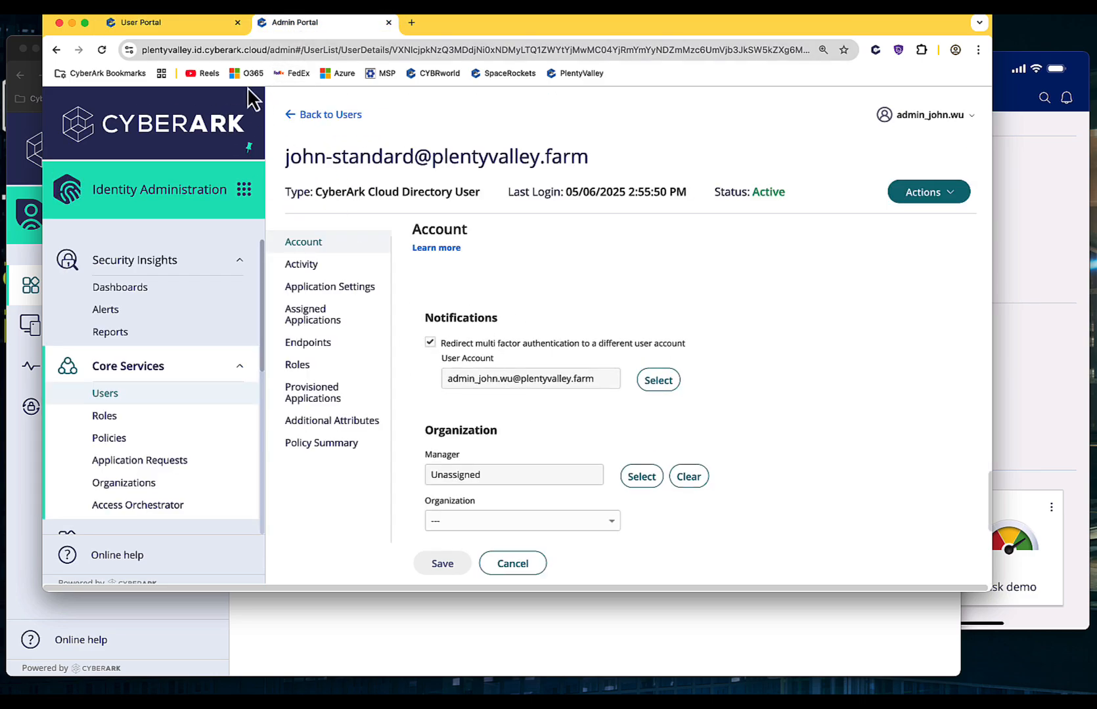
left_click(160, 24)
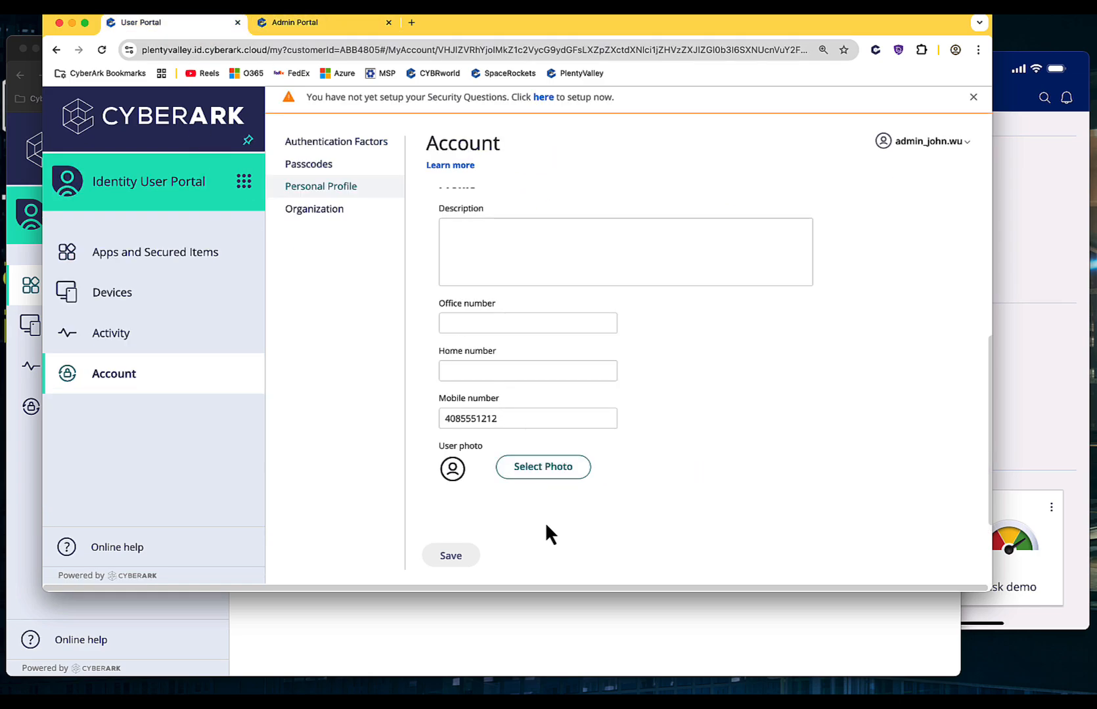
Step: Open Policies > Default Policy in the Admin Portal and expand User Security Policies
left_click(302, 24)
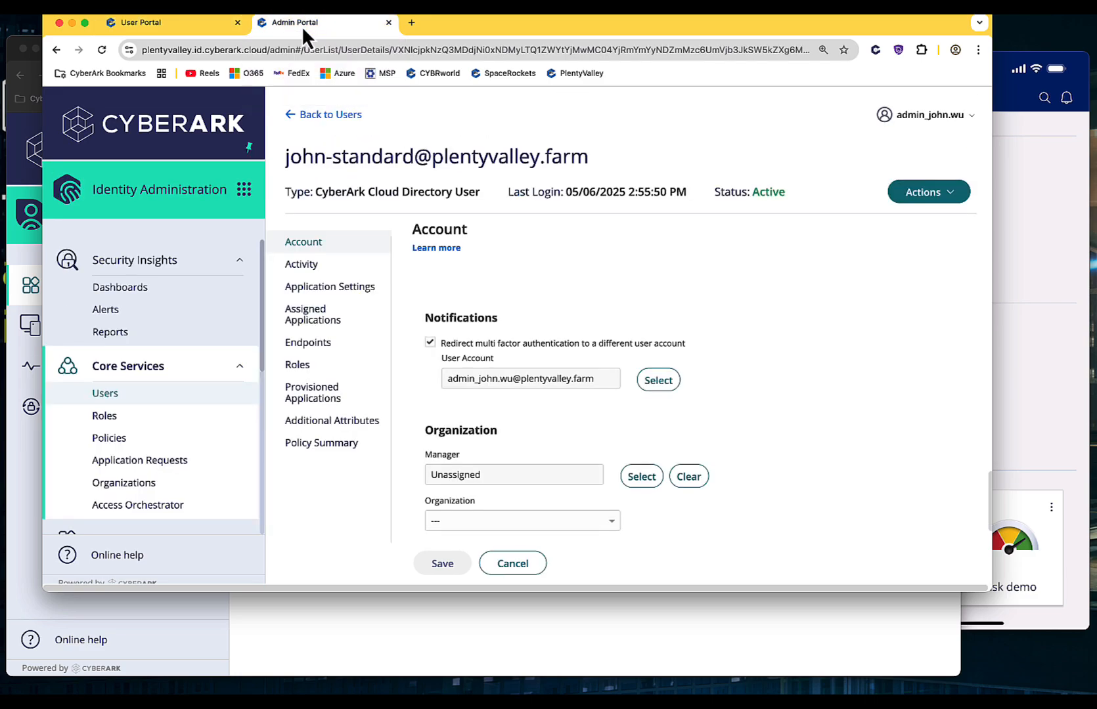
left_click(144, 447)
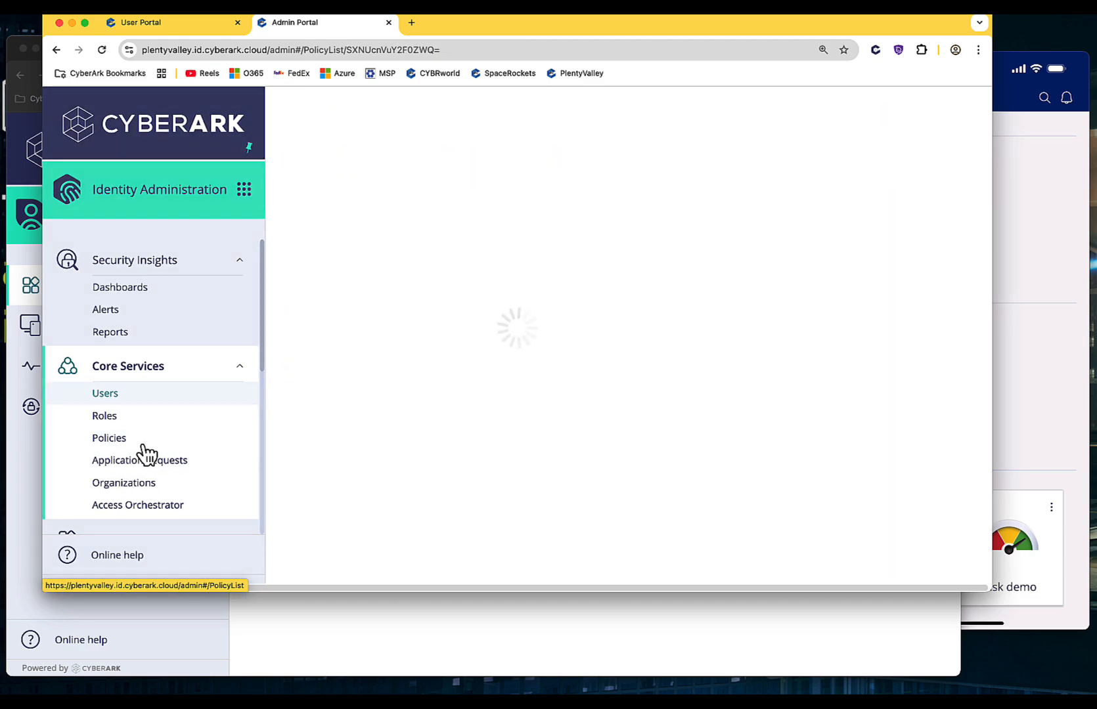
left_click(371, 310)
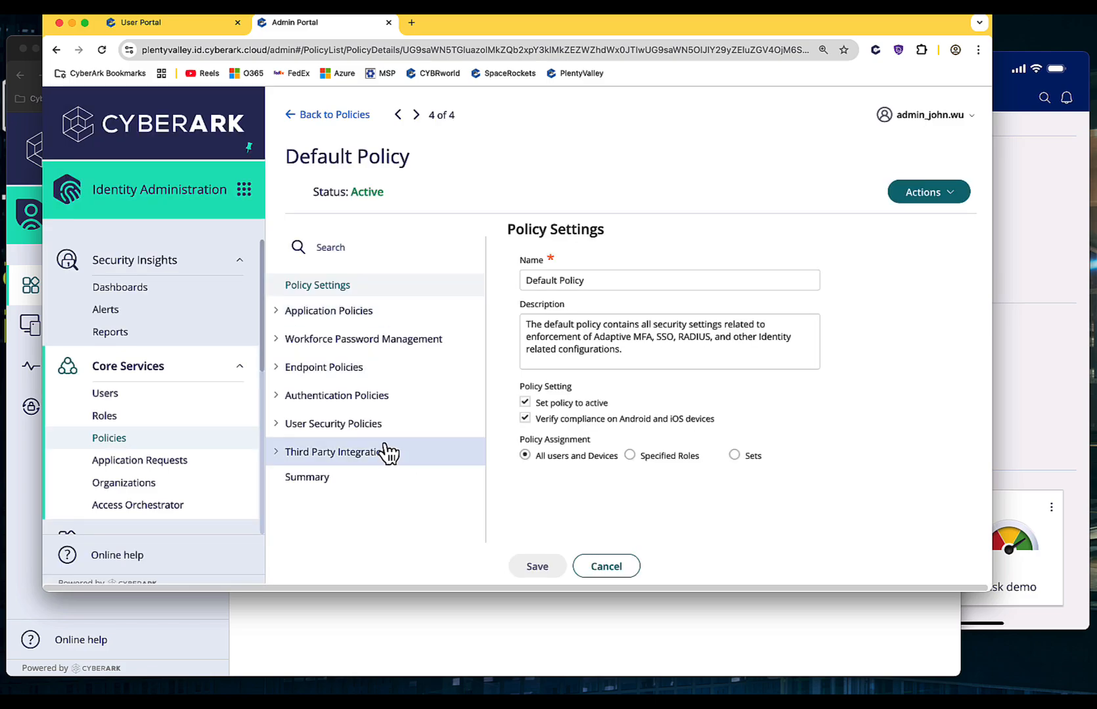
left_click(283, 438)
scroll(342, 439, "down", 2)
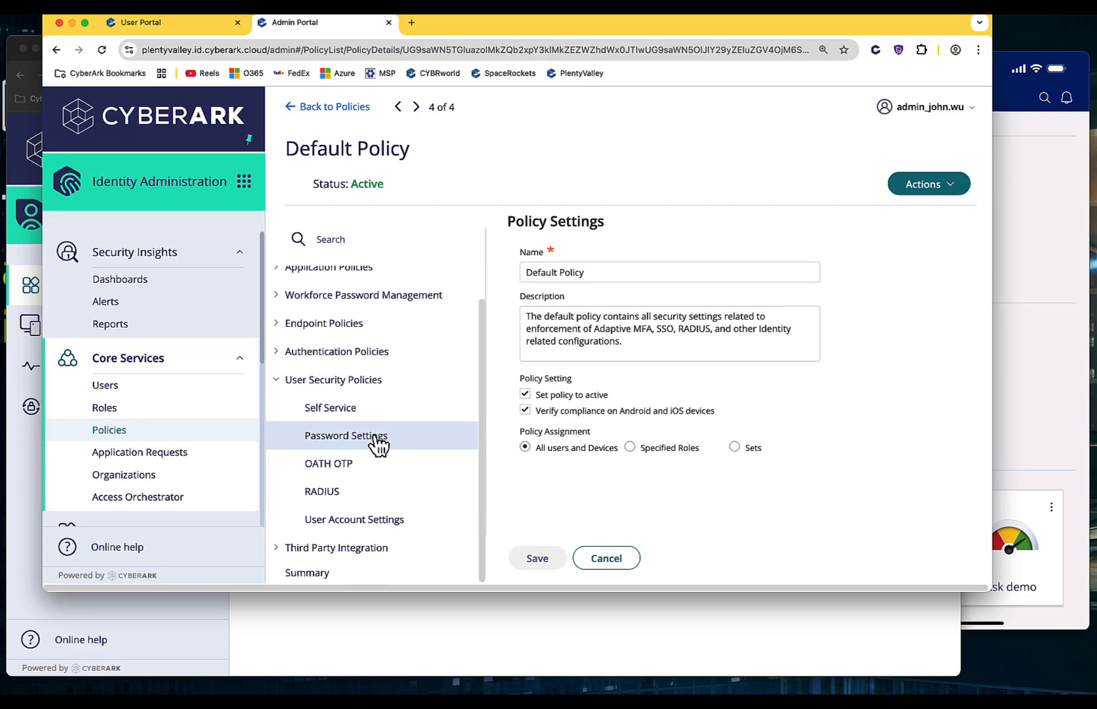
Step: In User Account Settings, set 'redirect multi factor authentication to a different user account' to Yes and save the Default Policy
left_click(410, 524)
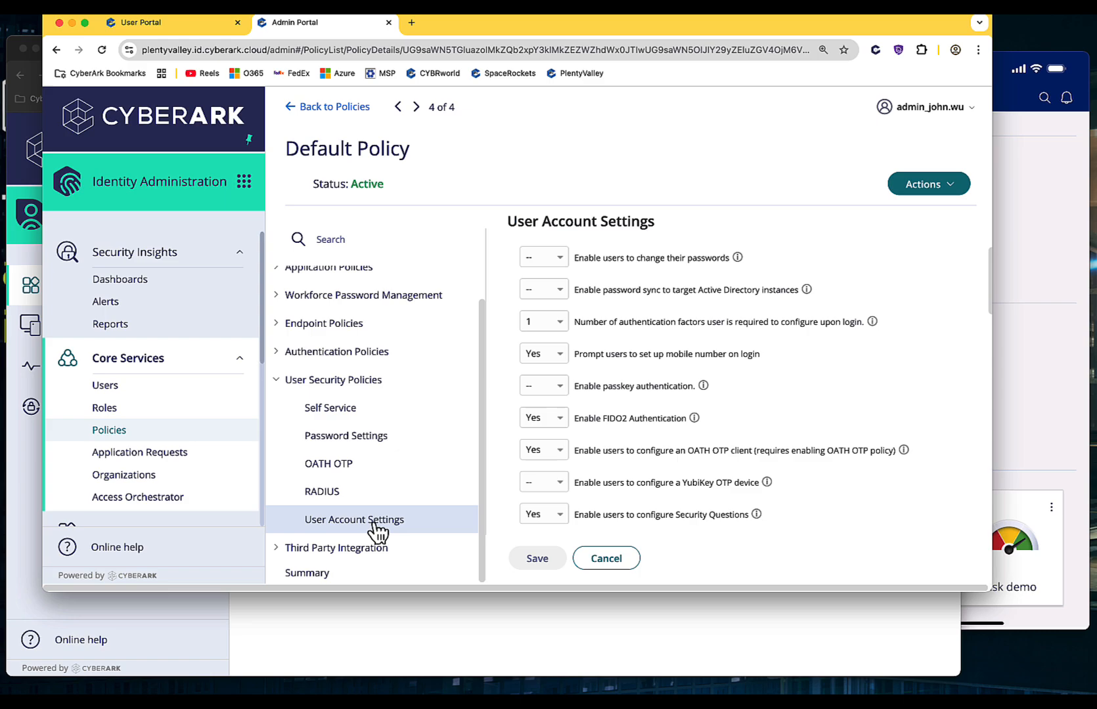
scroll(661, 362, "down", 15)
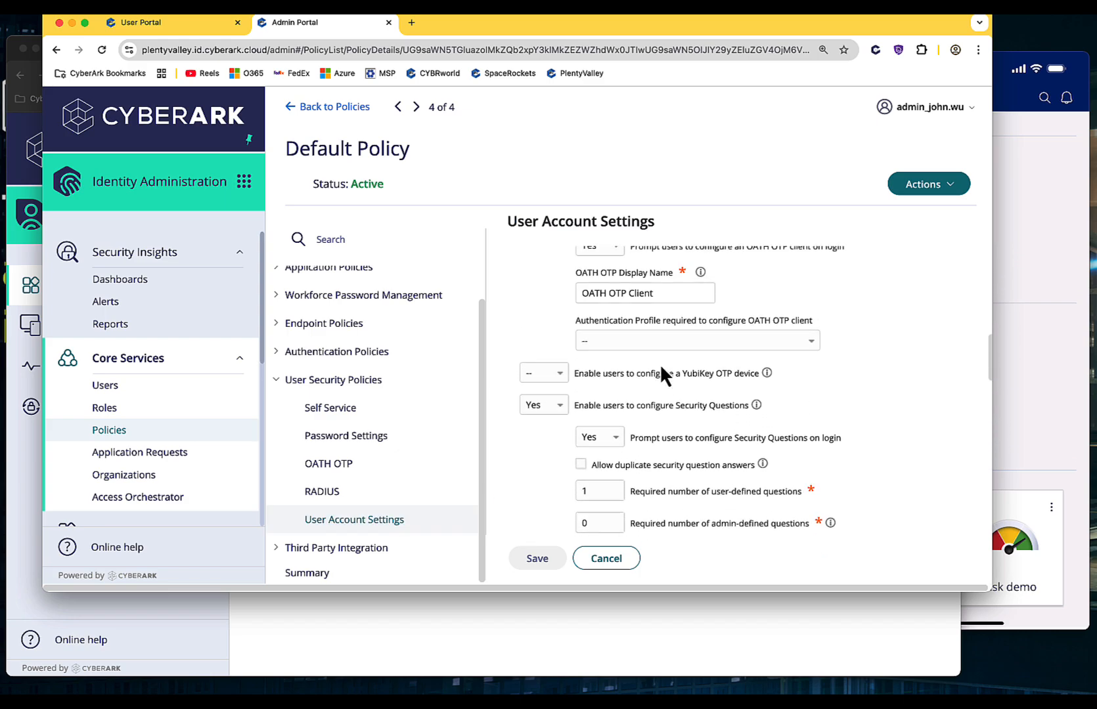
scroll(659, 372, "down", 3)
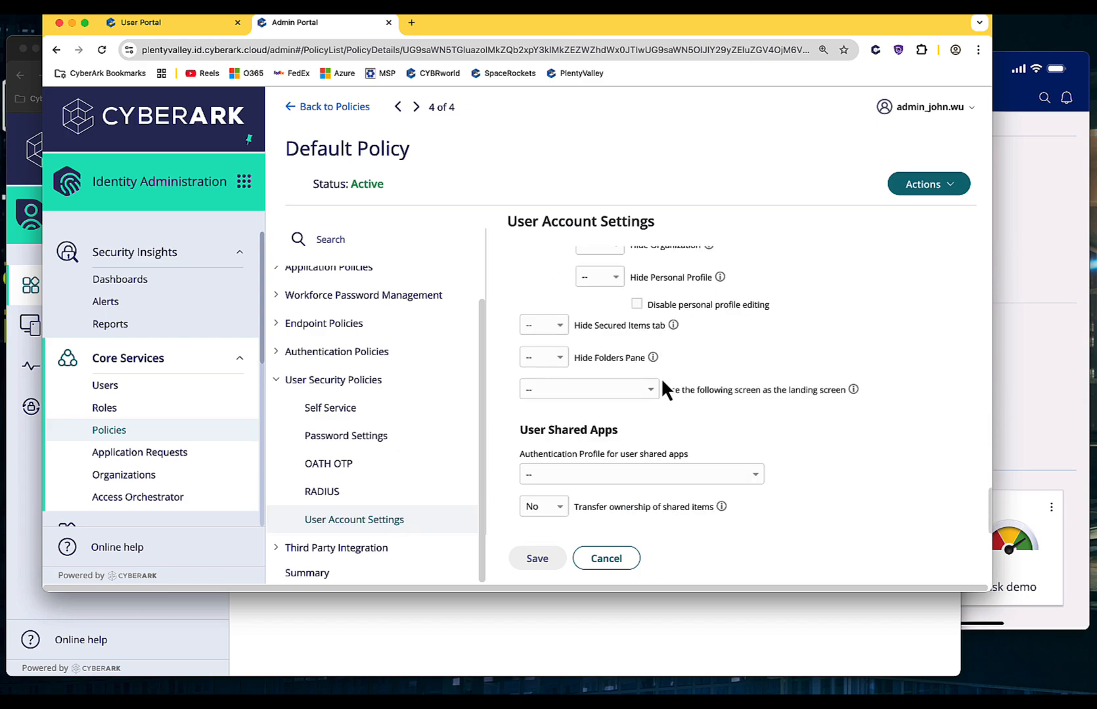
scroll(673, 395, "up", 7)
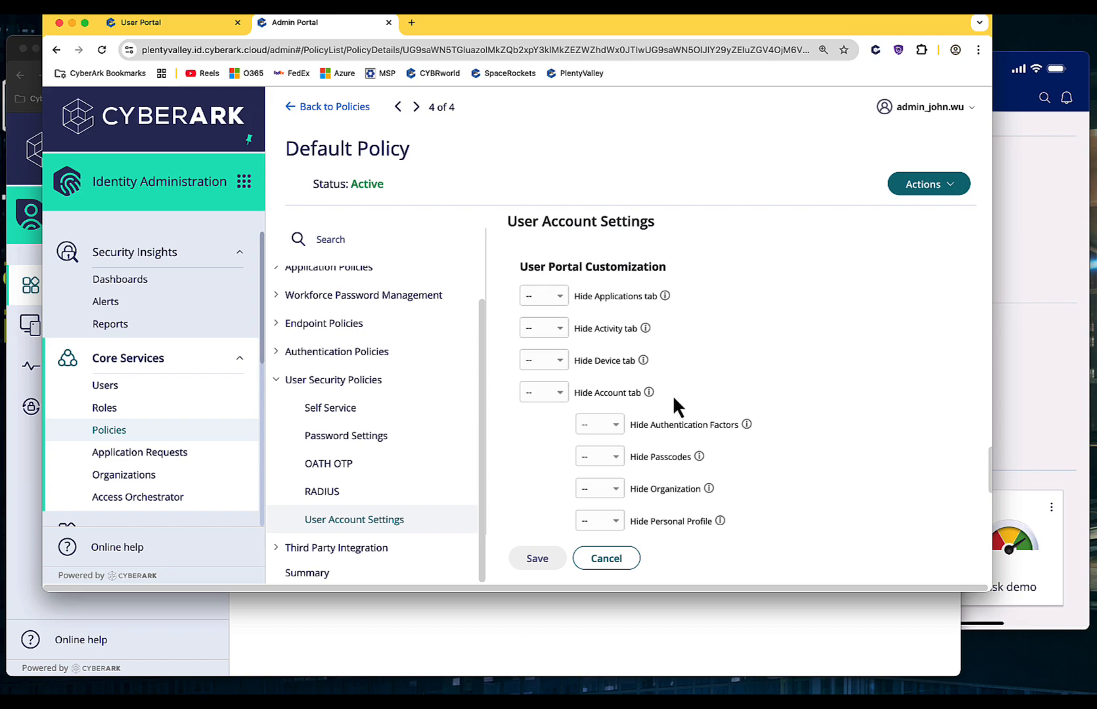
scroll(673, 395, "up", 1)
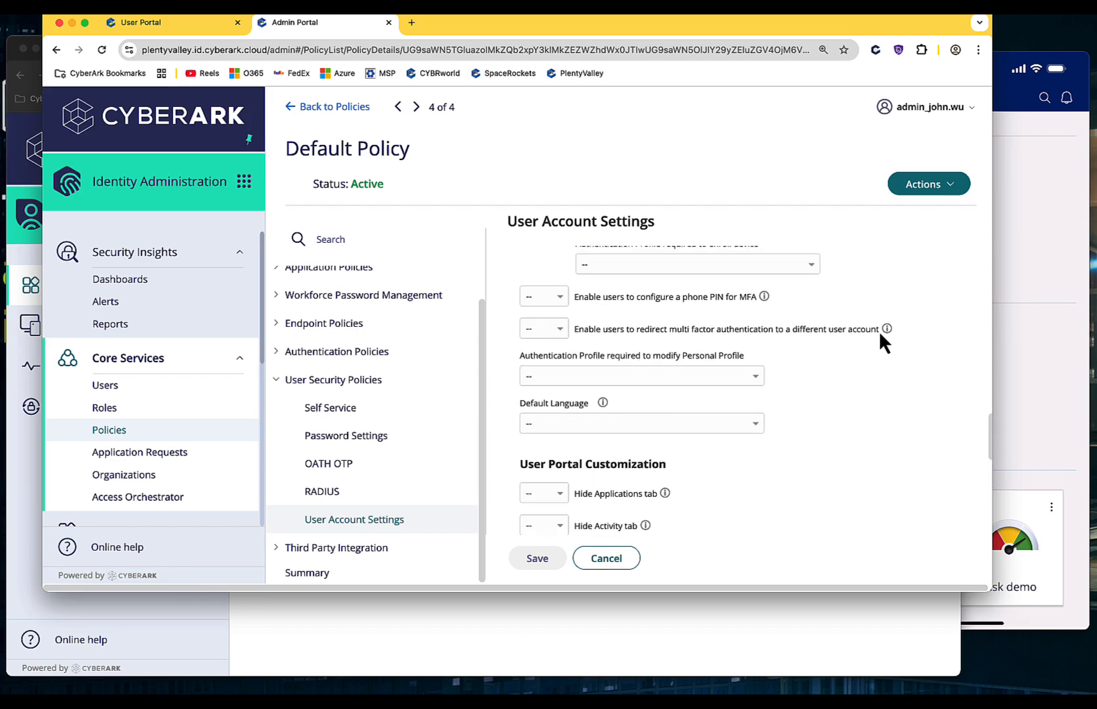
mouse_move(889, 331)
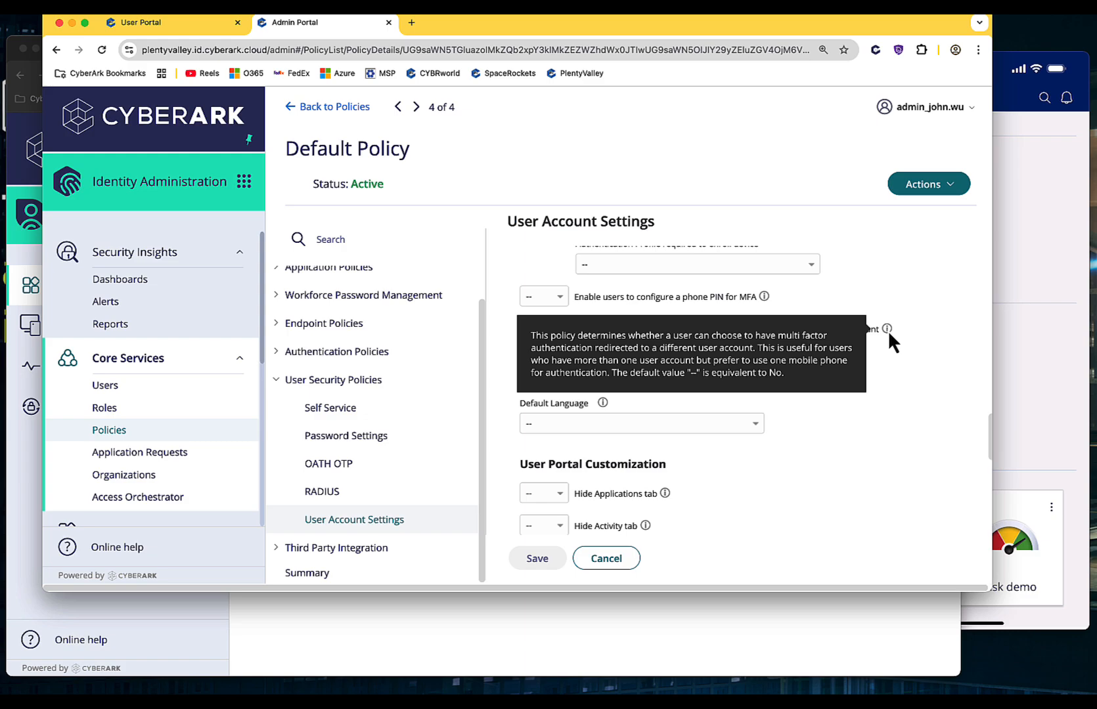
left_click(557, 330)
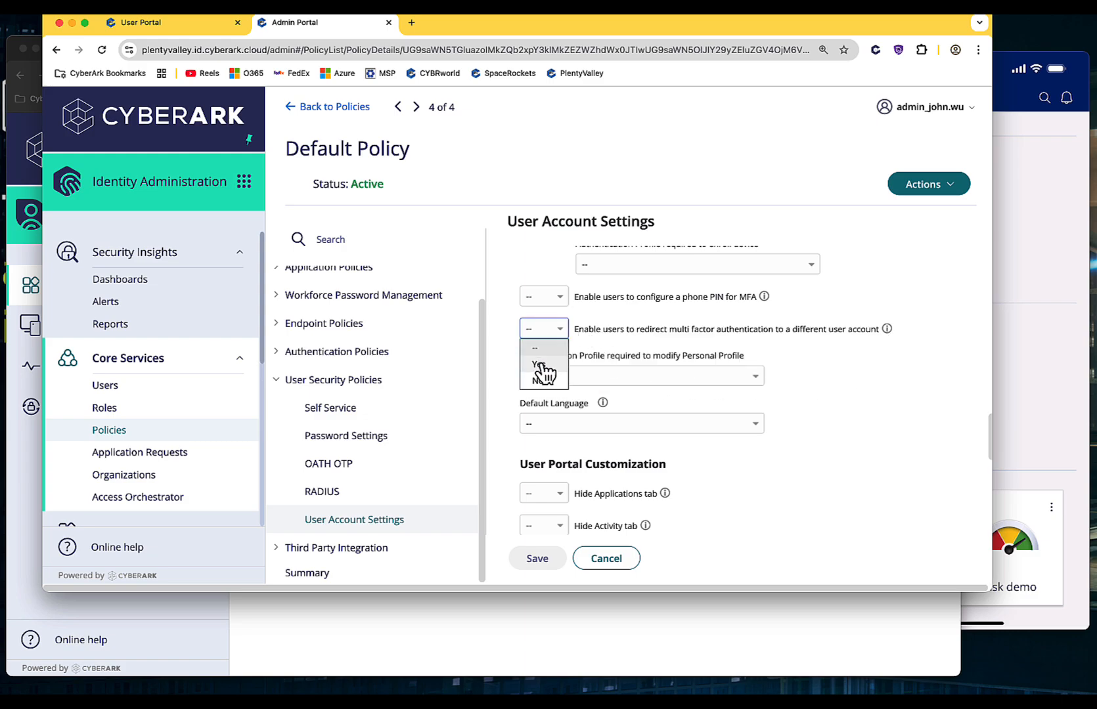
left_click(545, 372)
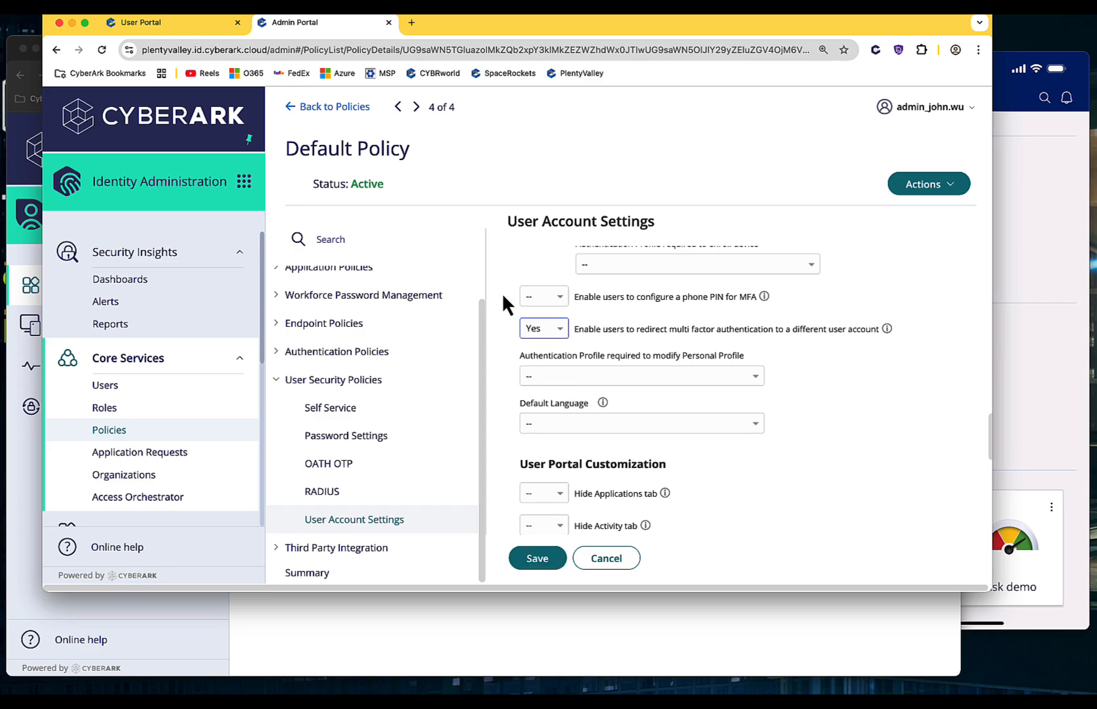
left_click(539, 560)
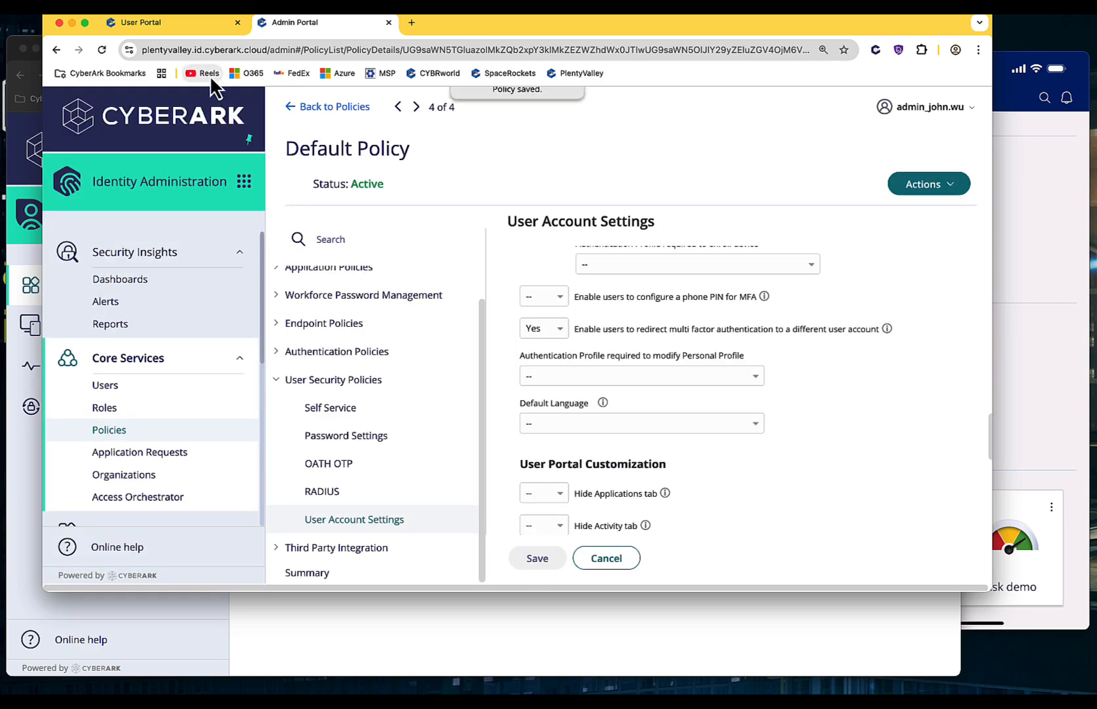
left_click(151, 27)
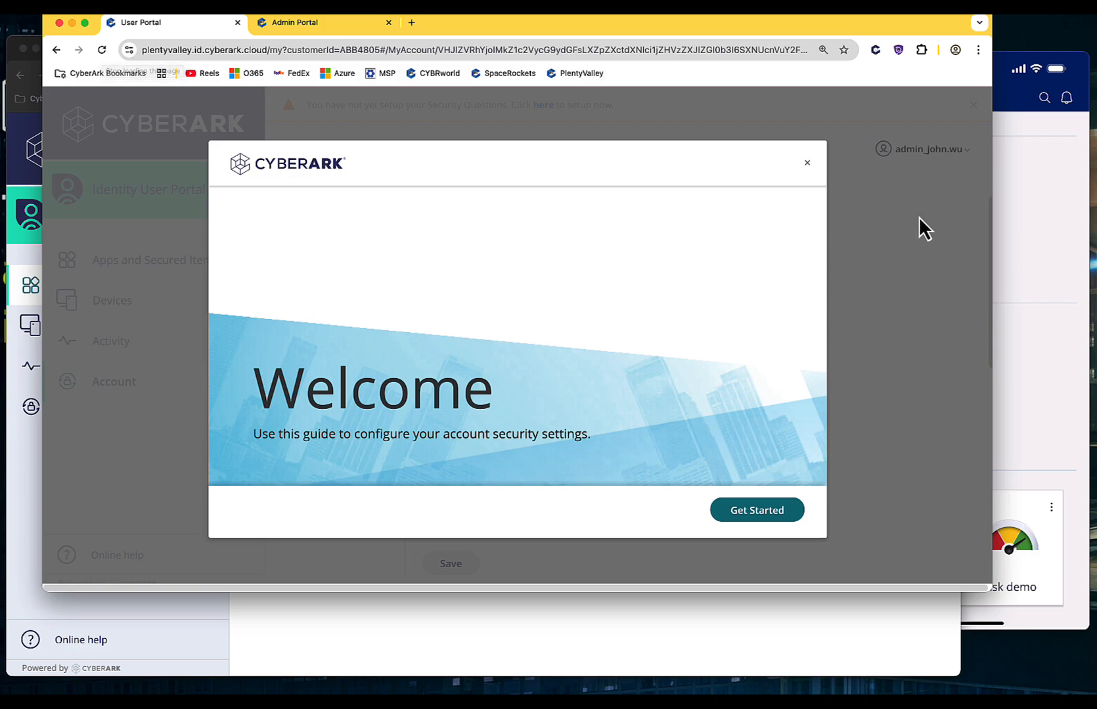
Step: Dismiss the welcome guide, tick the Redirect MFA profile option, and leave the target account unselected
left_click(807, 163)
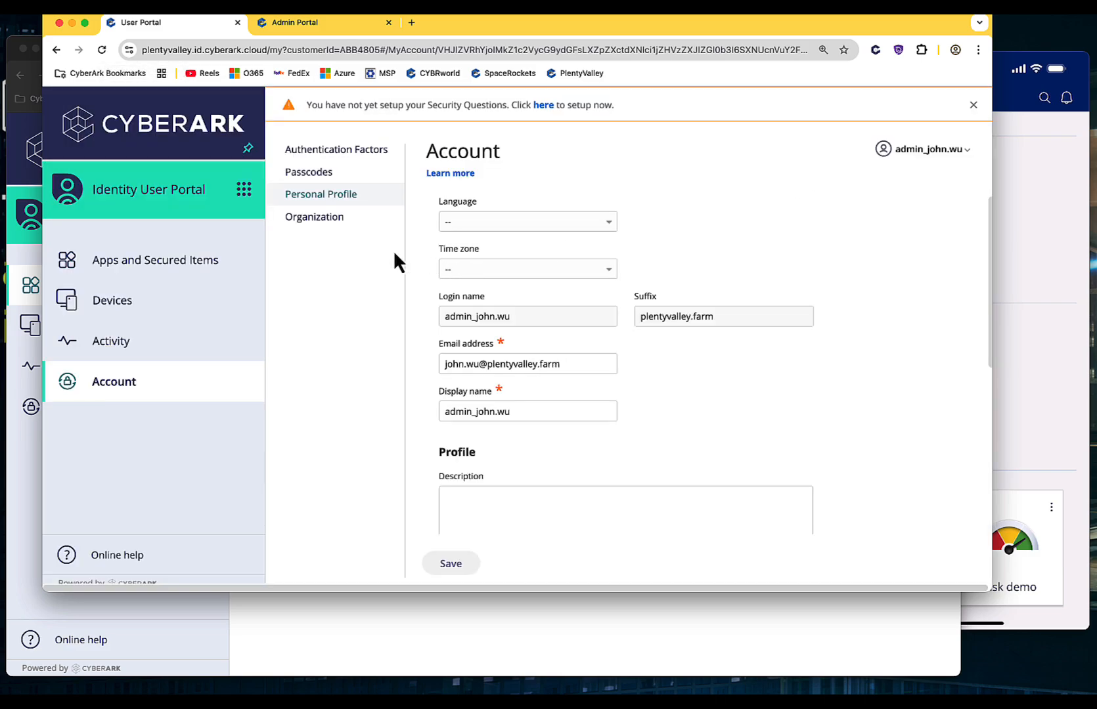
scroll(588, 277, "down", 1)
scroll(586, 270, "down", 5)
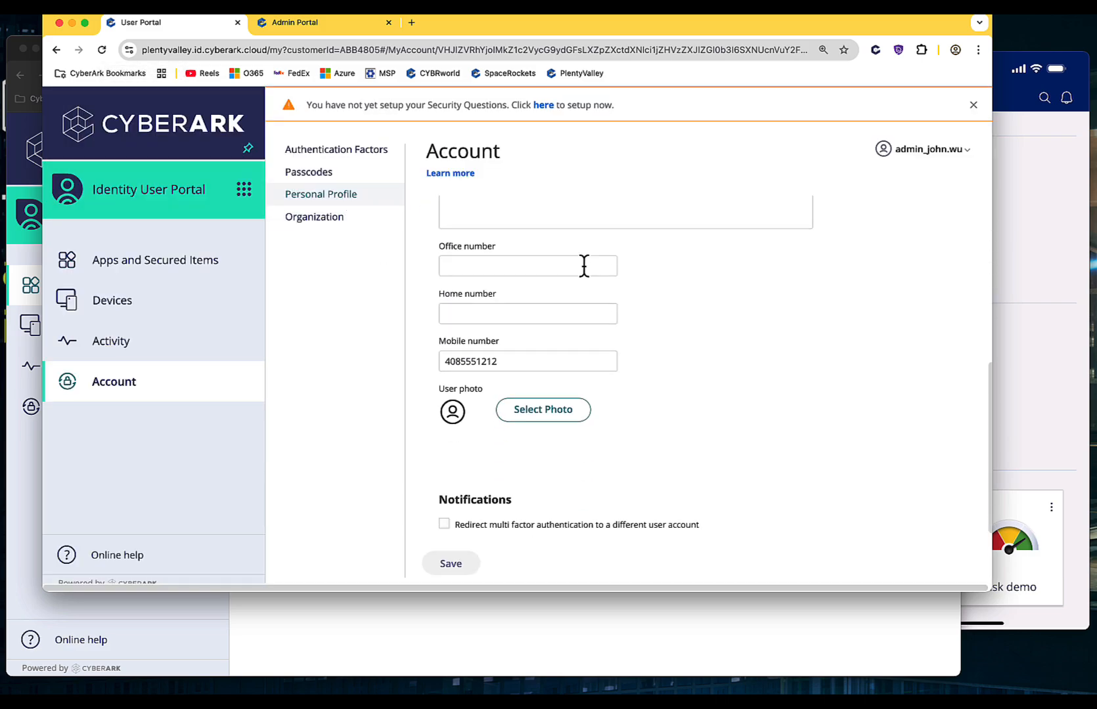
left_click(445, 524)
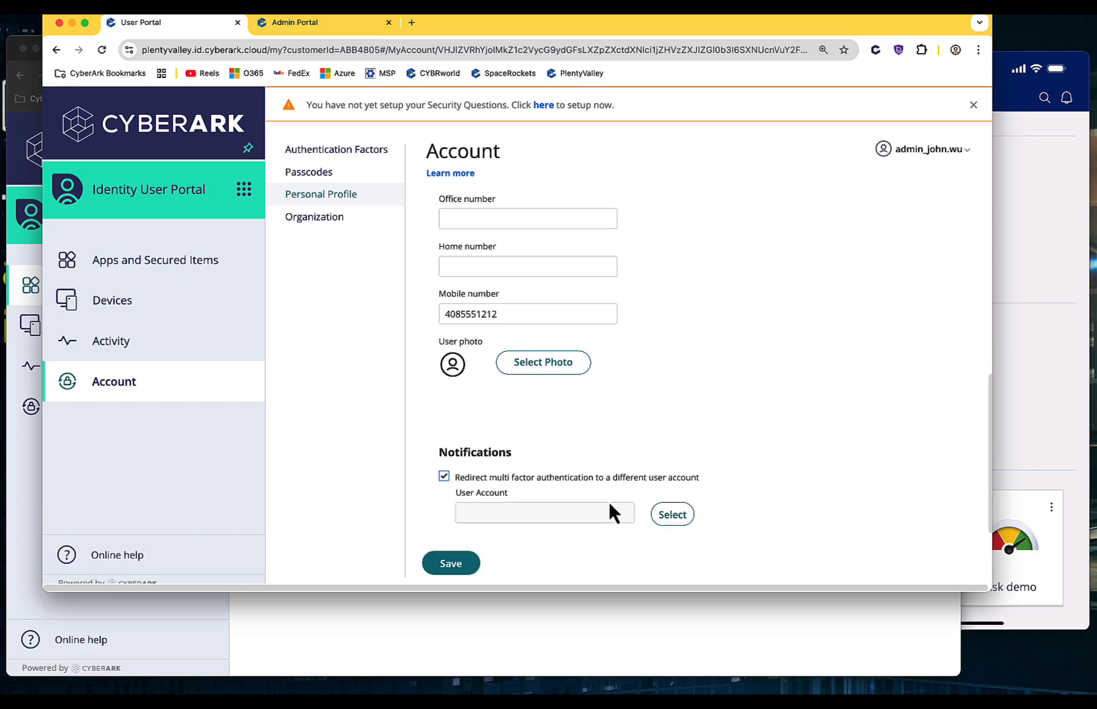
left_click(665, 519)
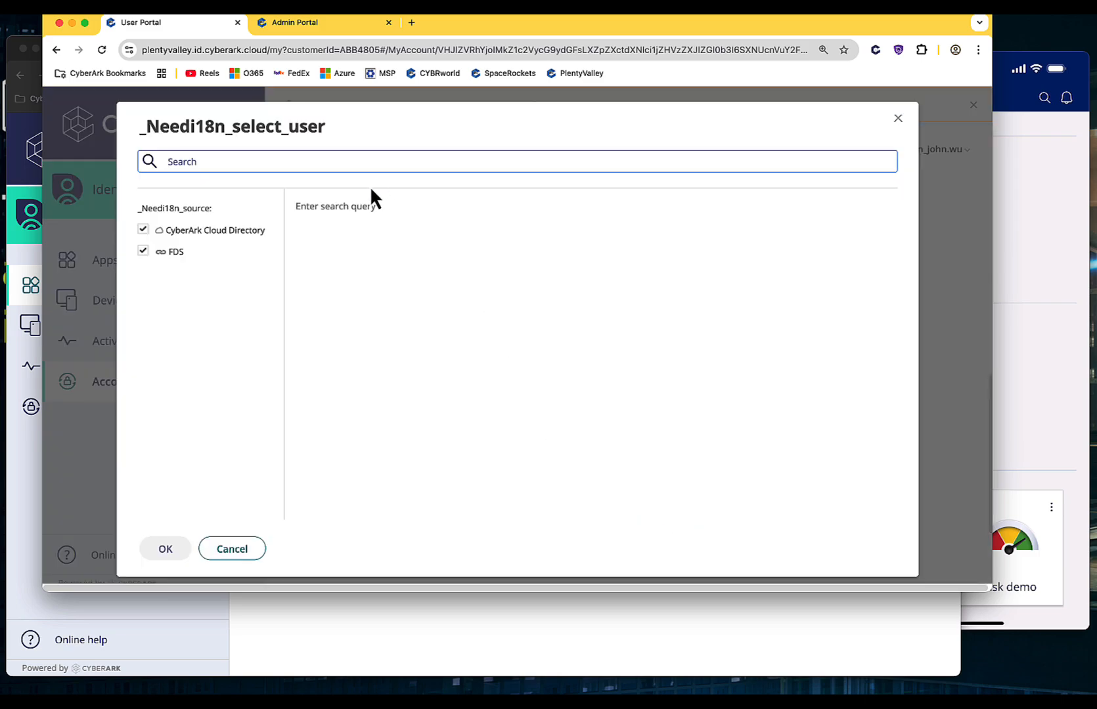
left_click(252, 558)
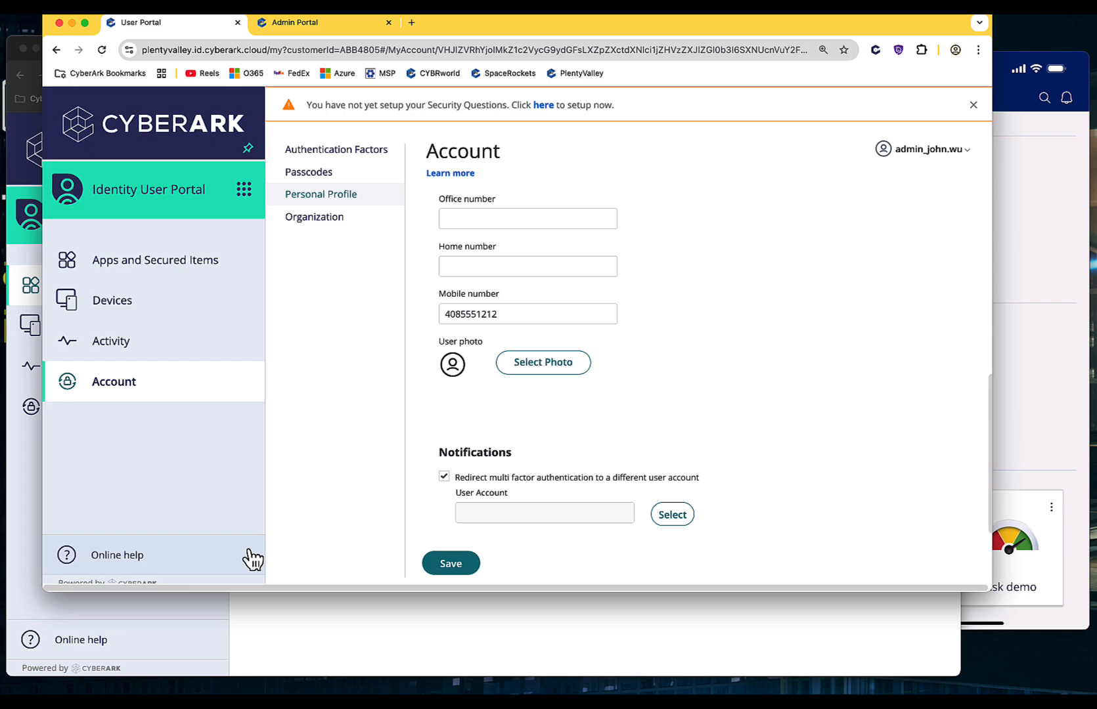